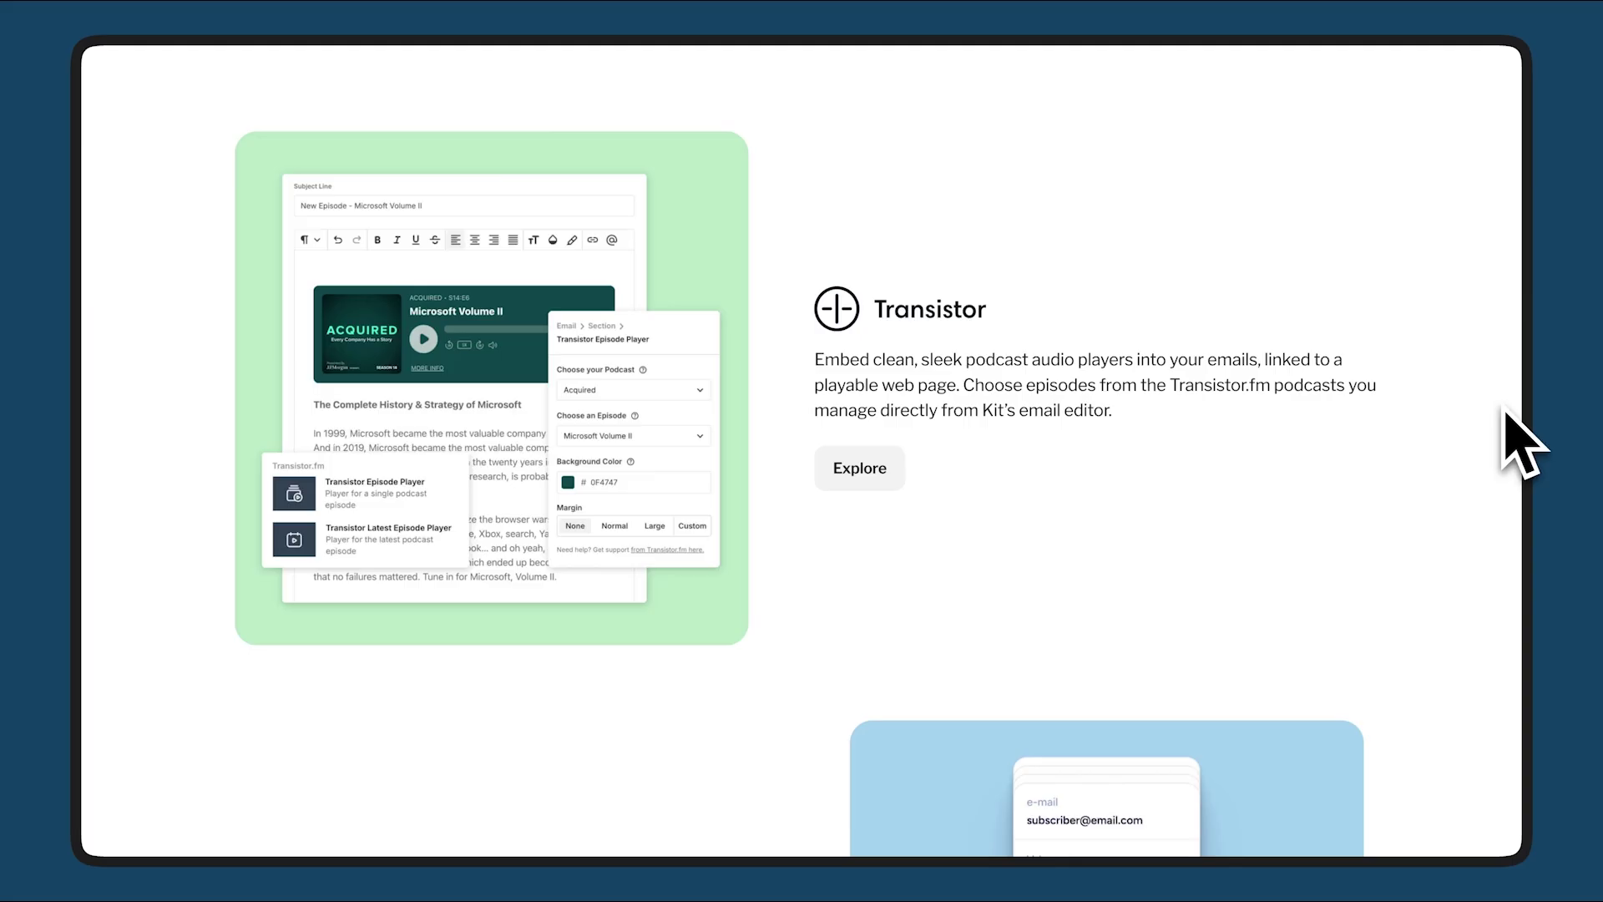
Scroll down through Kit's featured app showcase page to review the highlighted integrations
scroll(1506, 412, "down", 5)
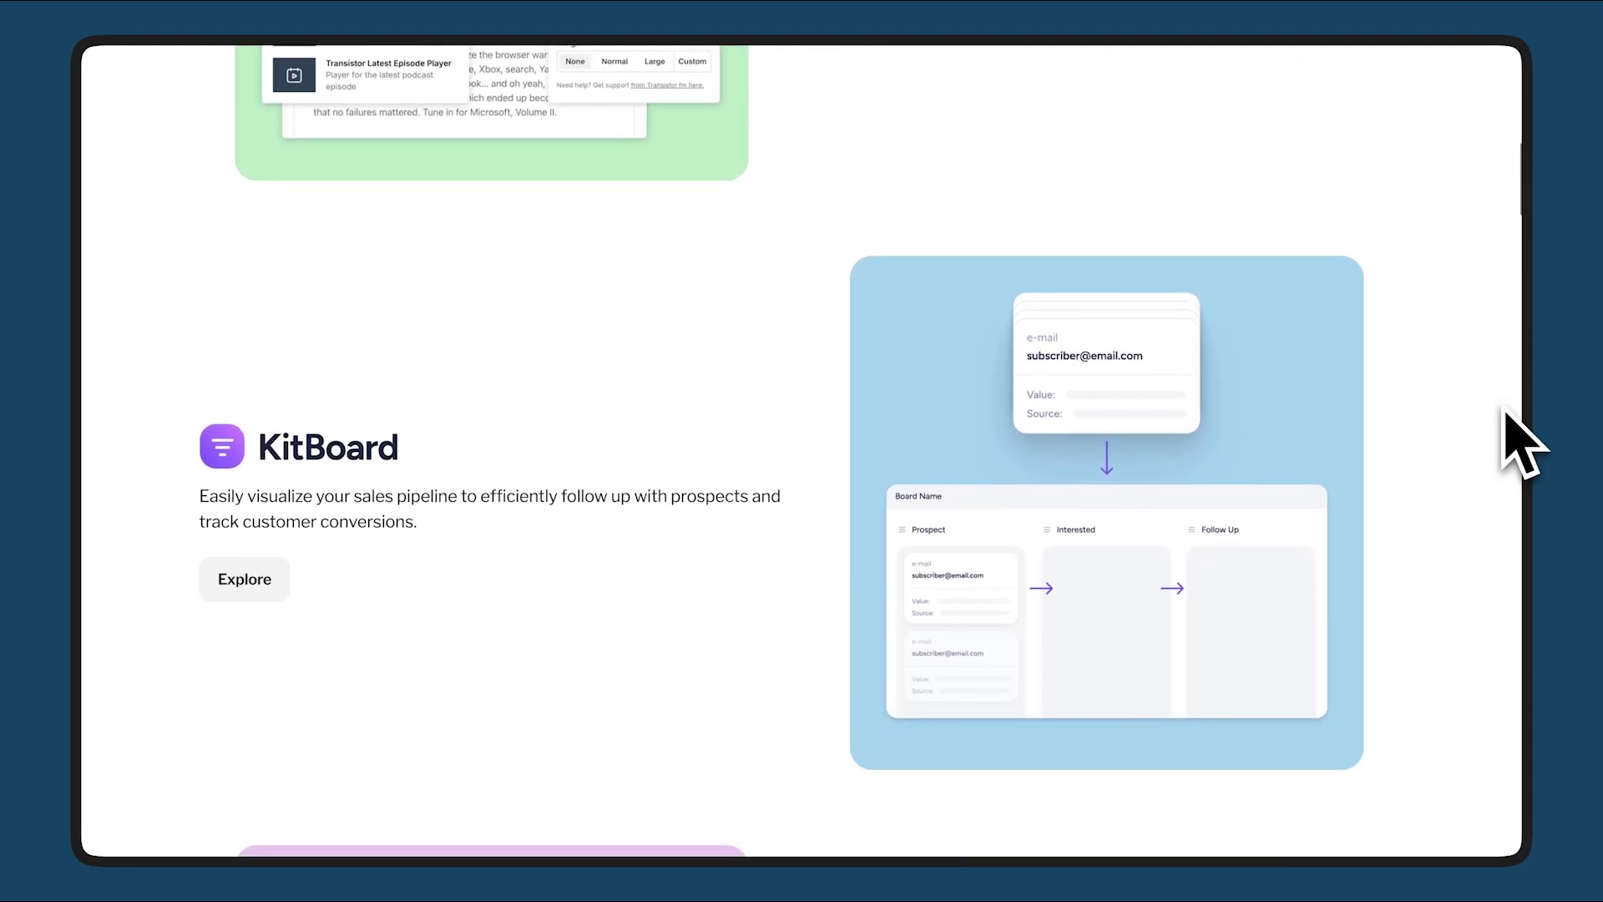
scroll(1506, 409, "down", 7)
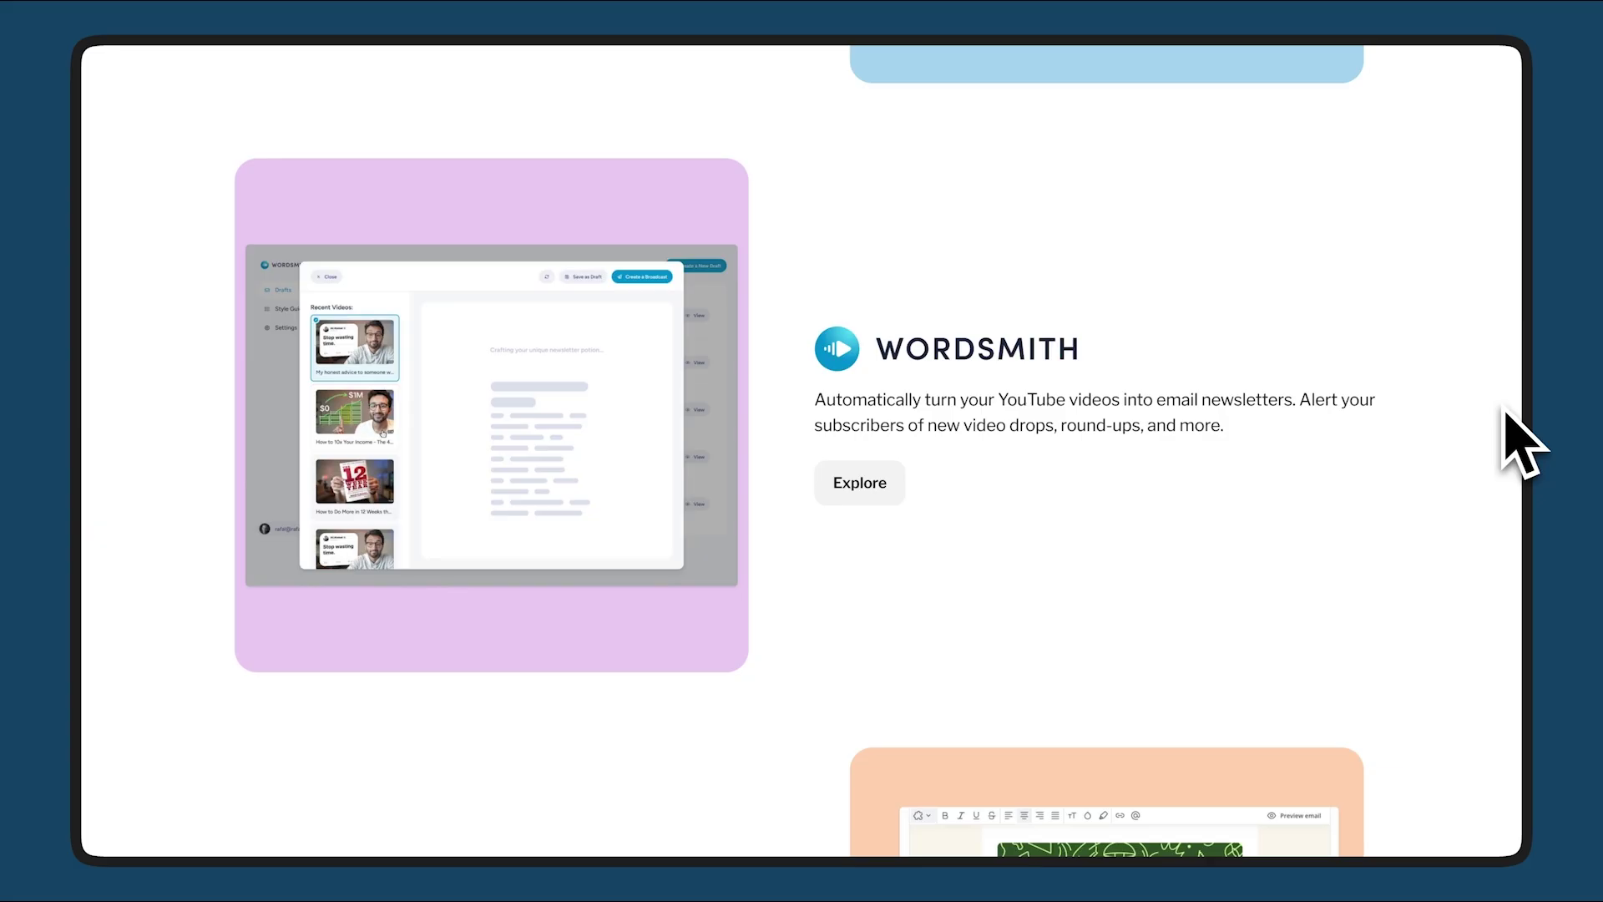
scroll(1506, 409, "down", 5)
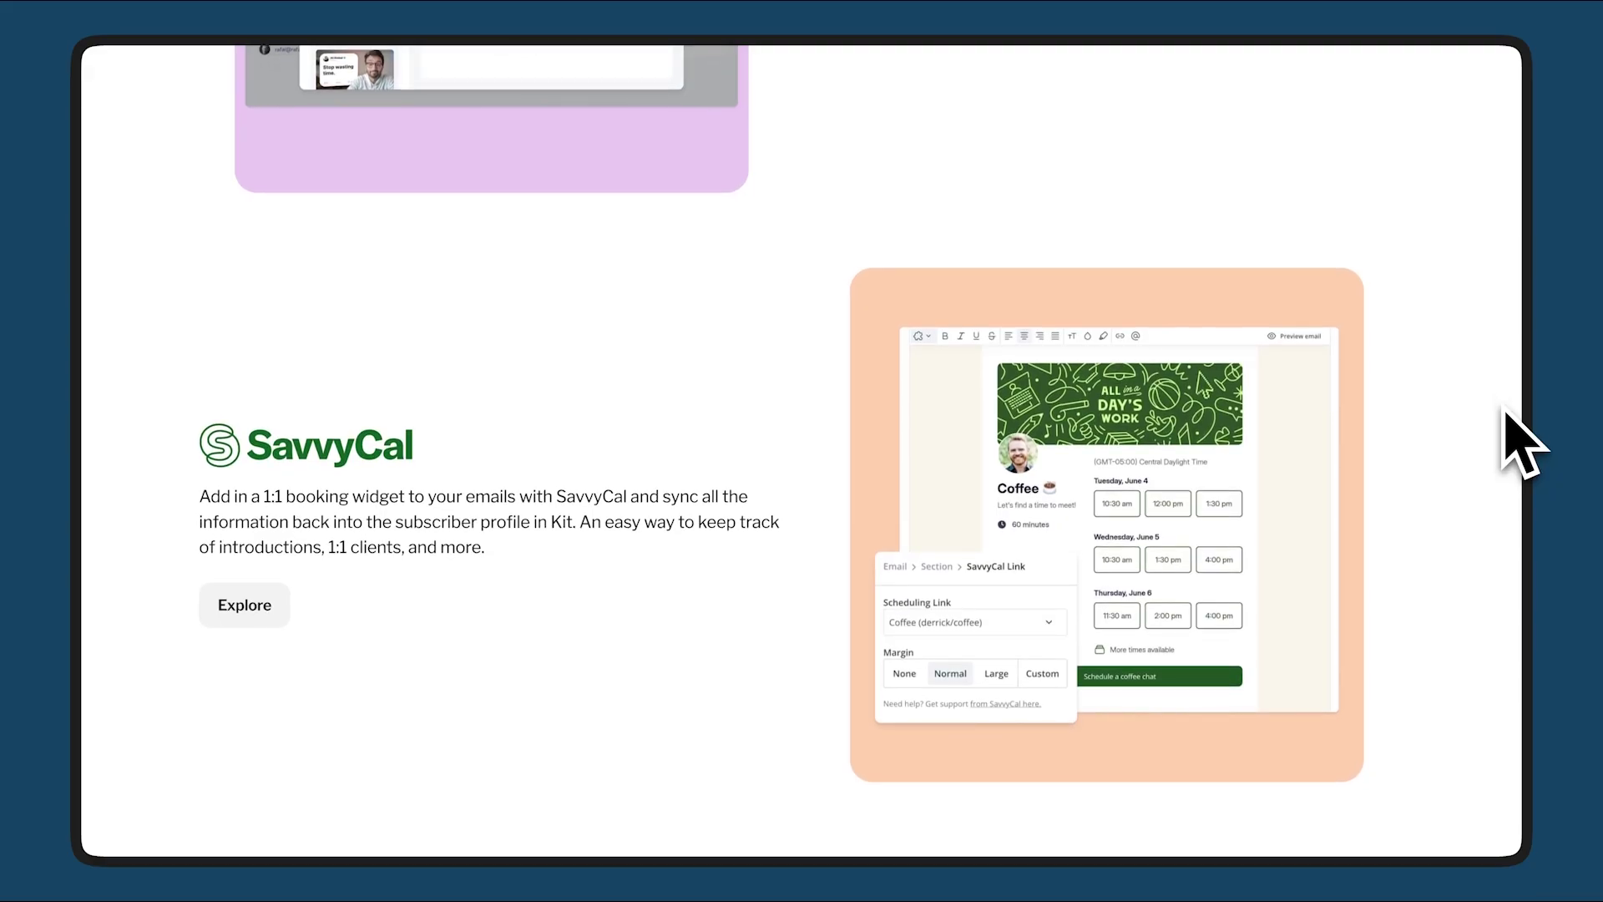
scroll(1505, 409, "down", 7)
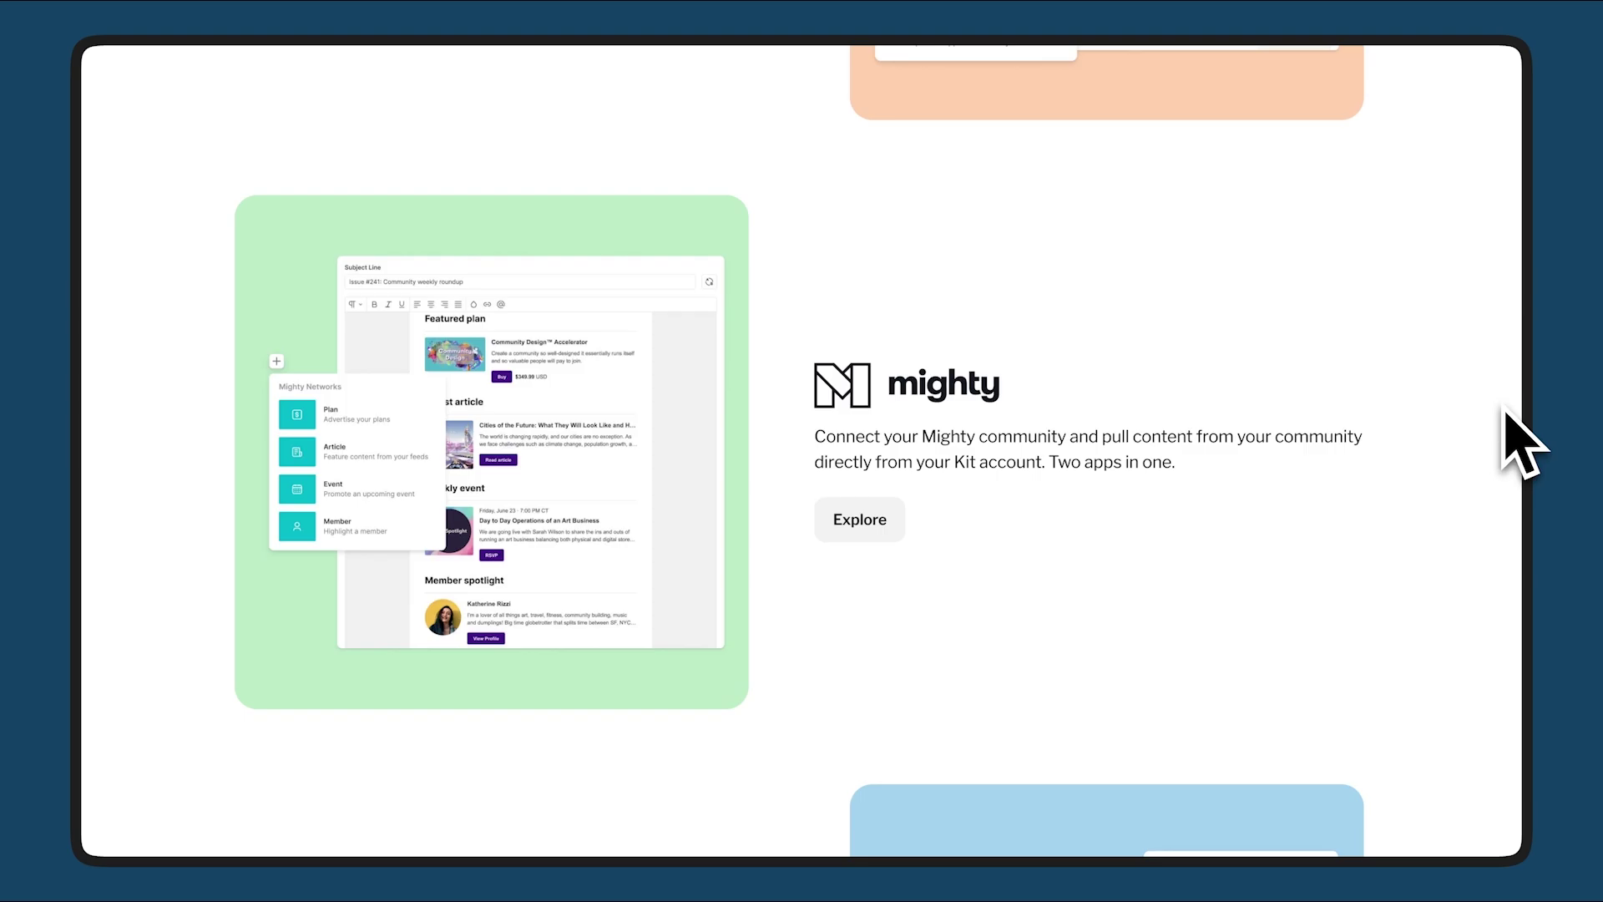
scroll(1505, 409, "down", 6)
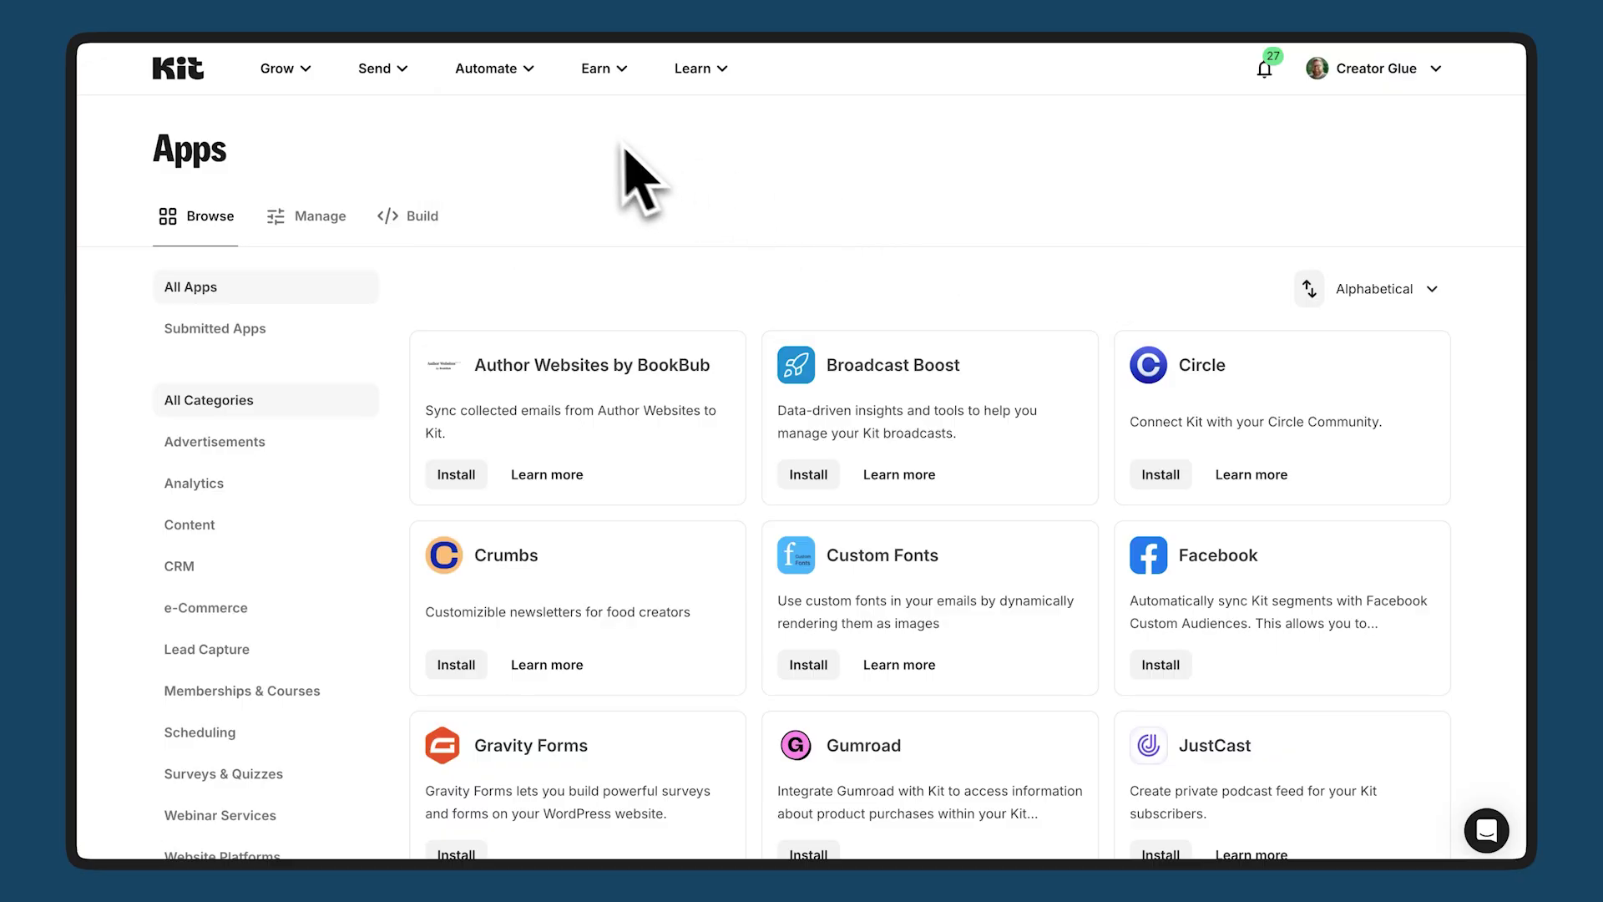
Find the installed Senja app under Automate > Apps and view its Learn more details
left_click(522, 79)
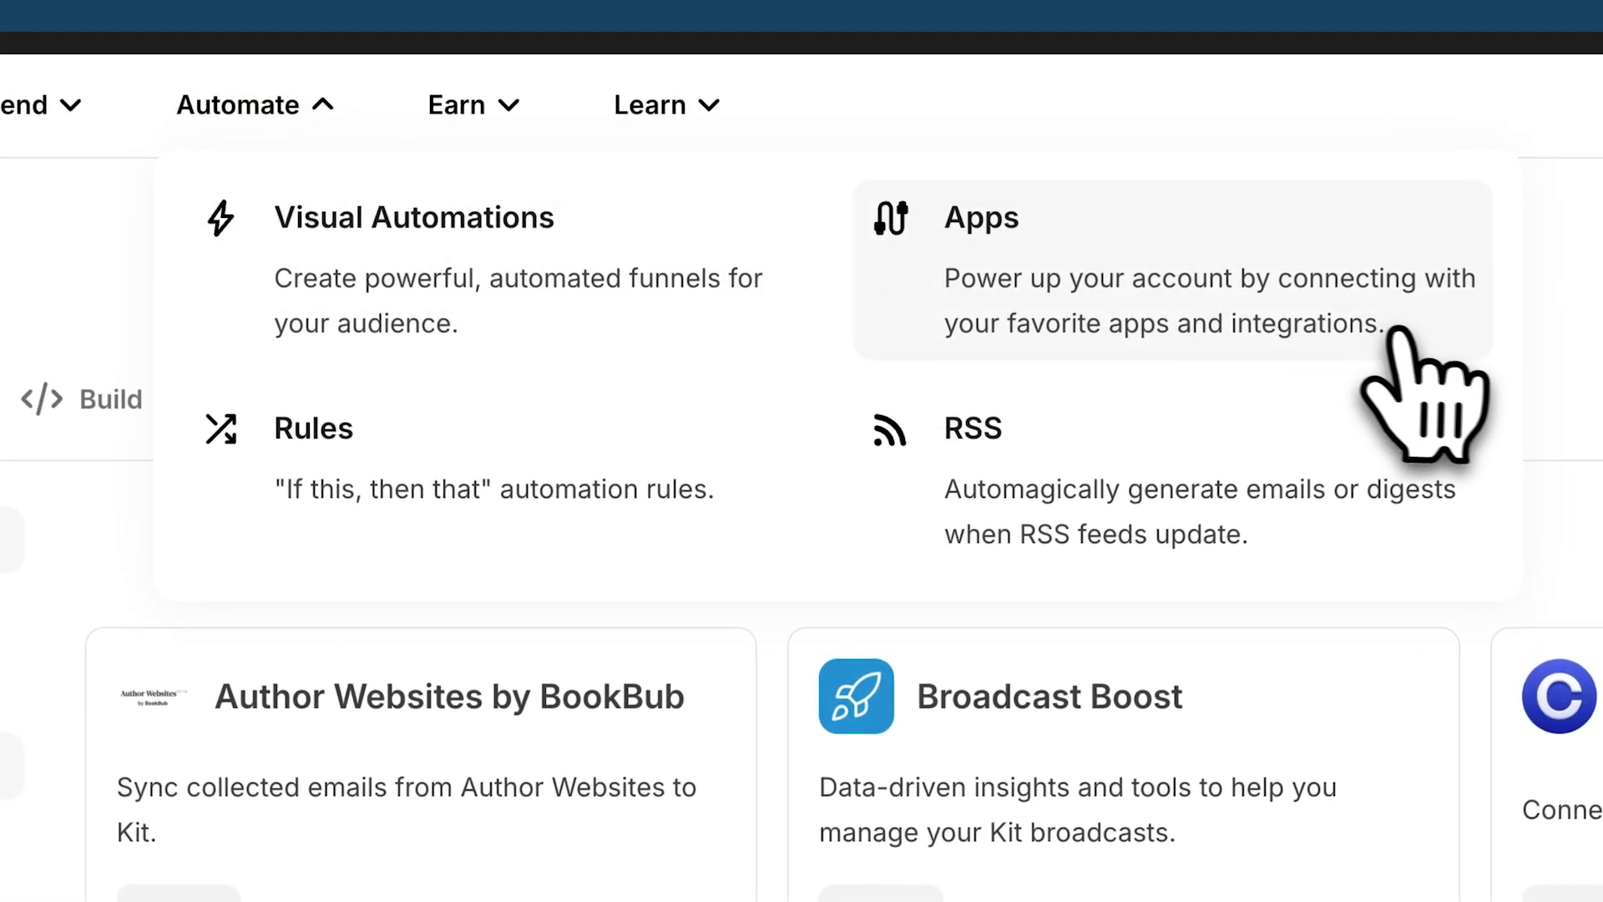
scroll(1168, 318, "down", 3)
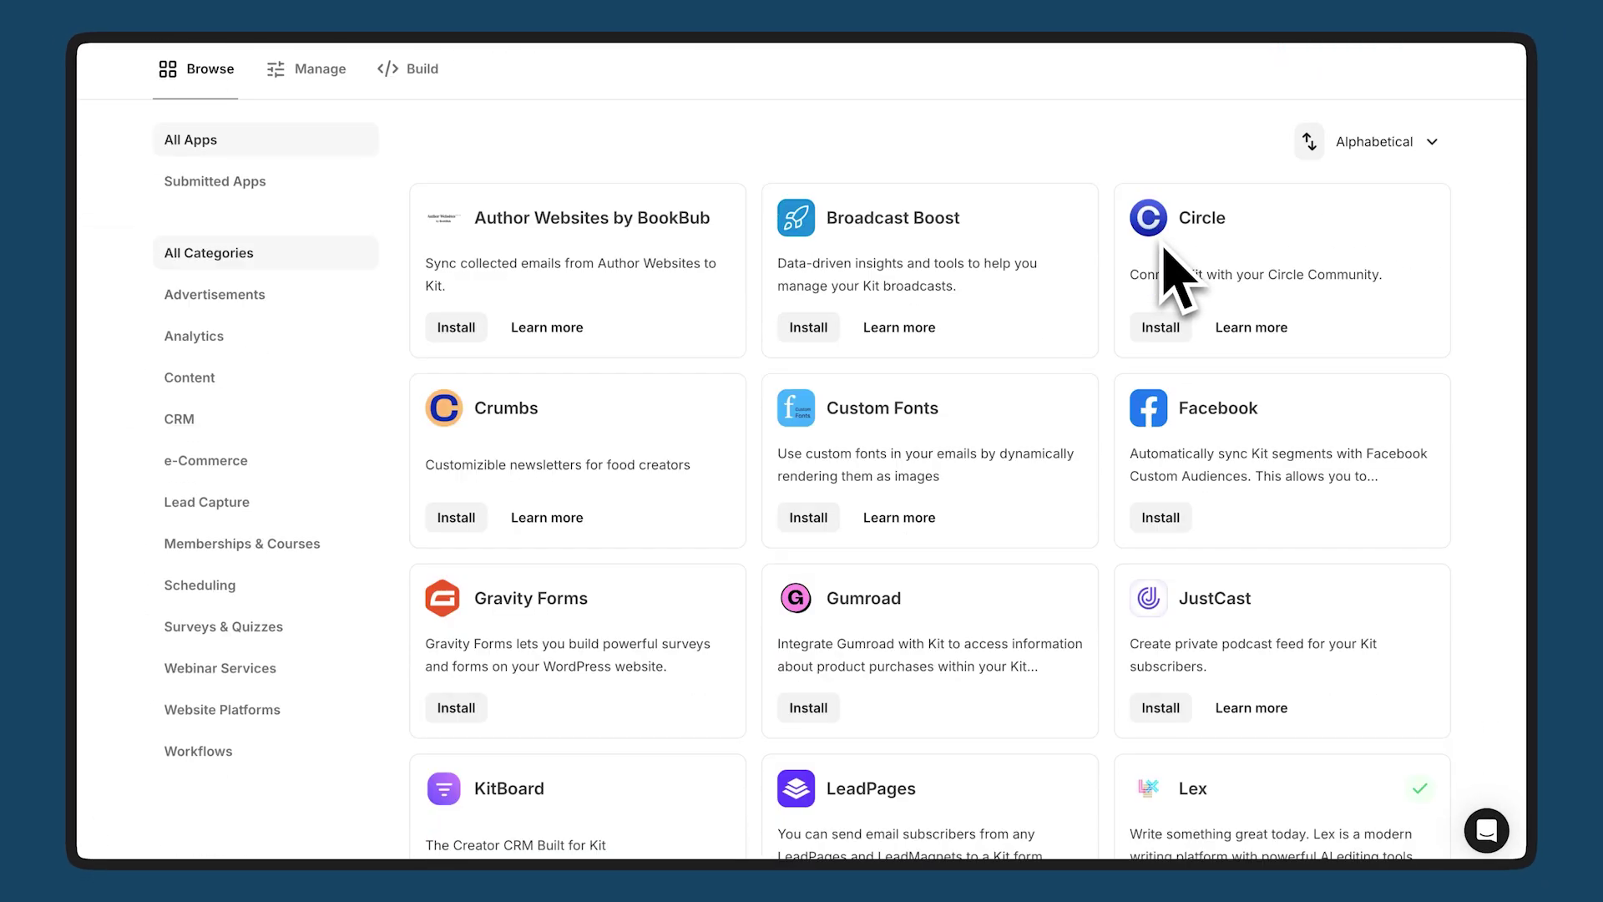
scroll(1165, 243, "down", 5)
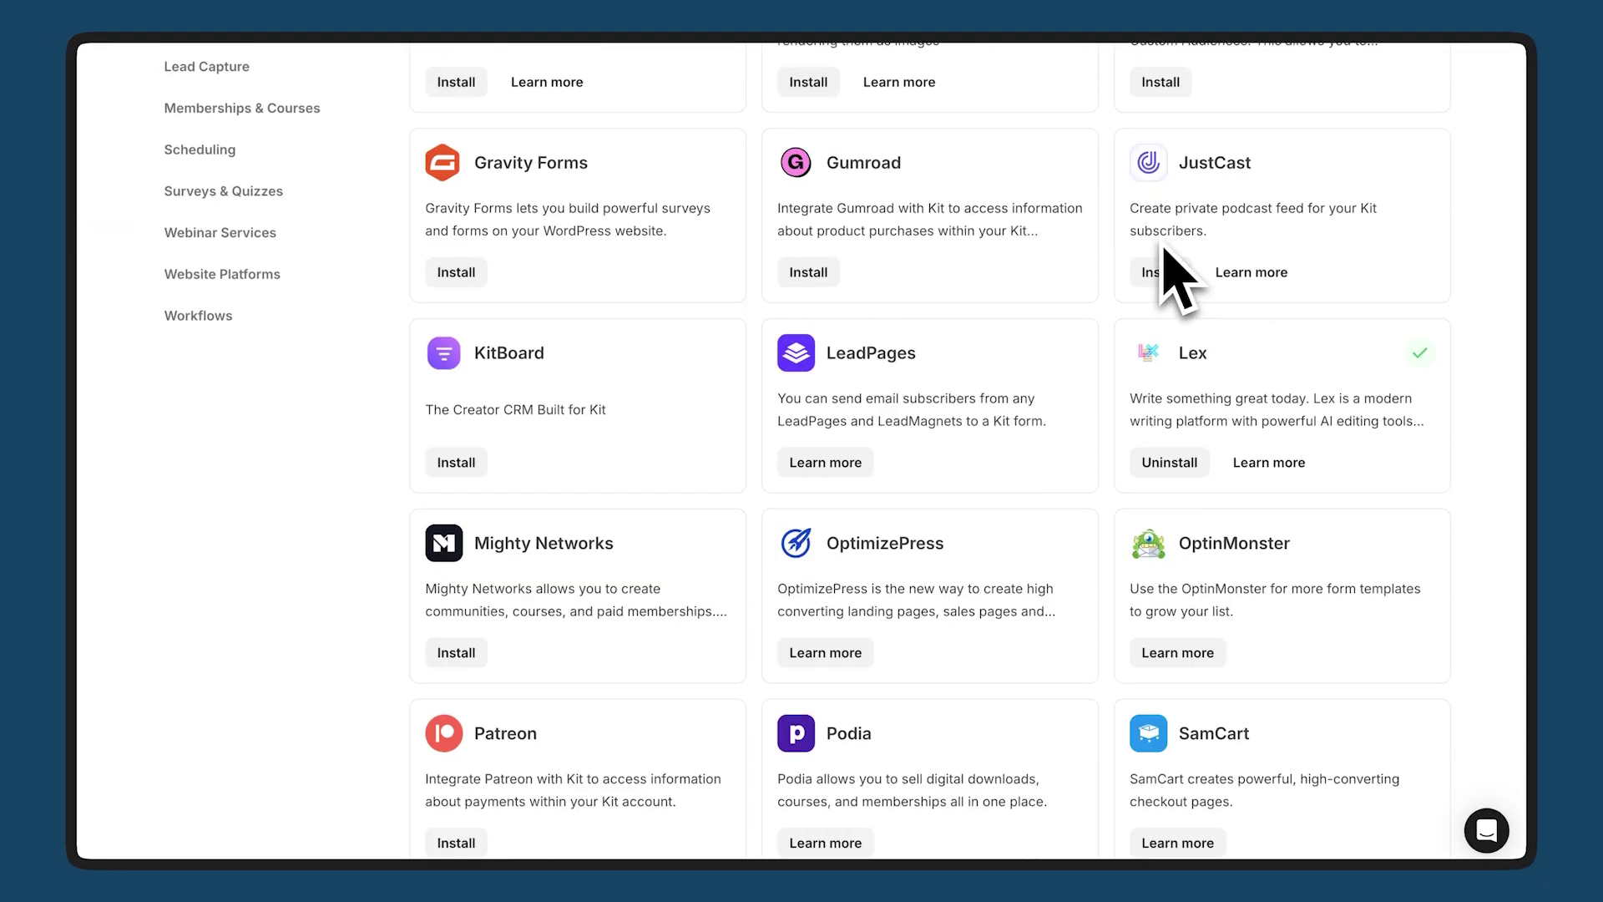
scroll(1163, 244, "down", 6)
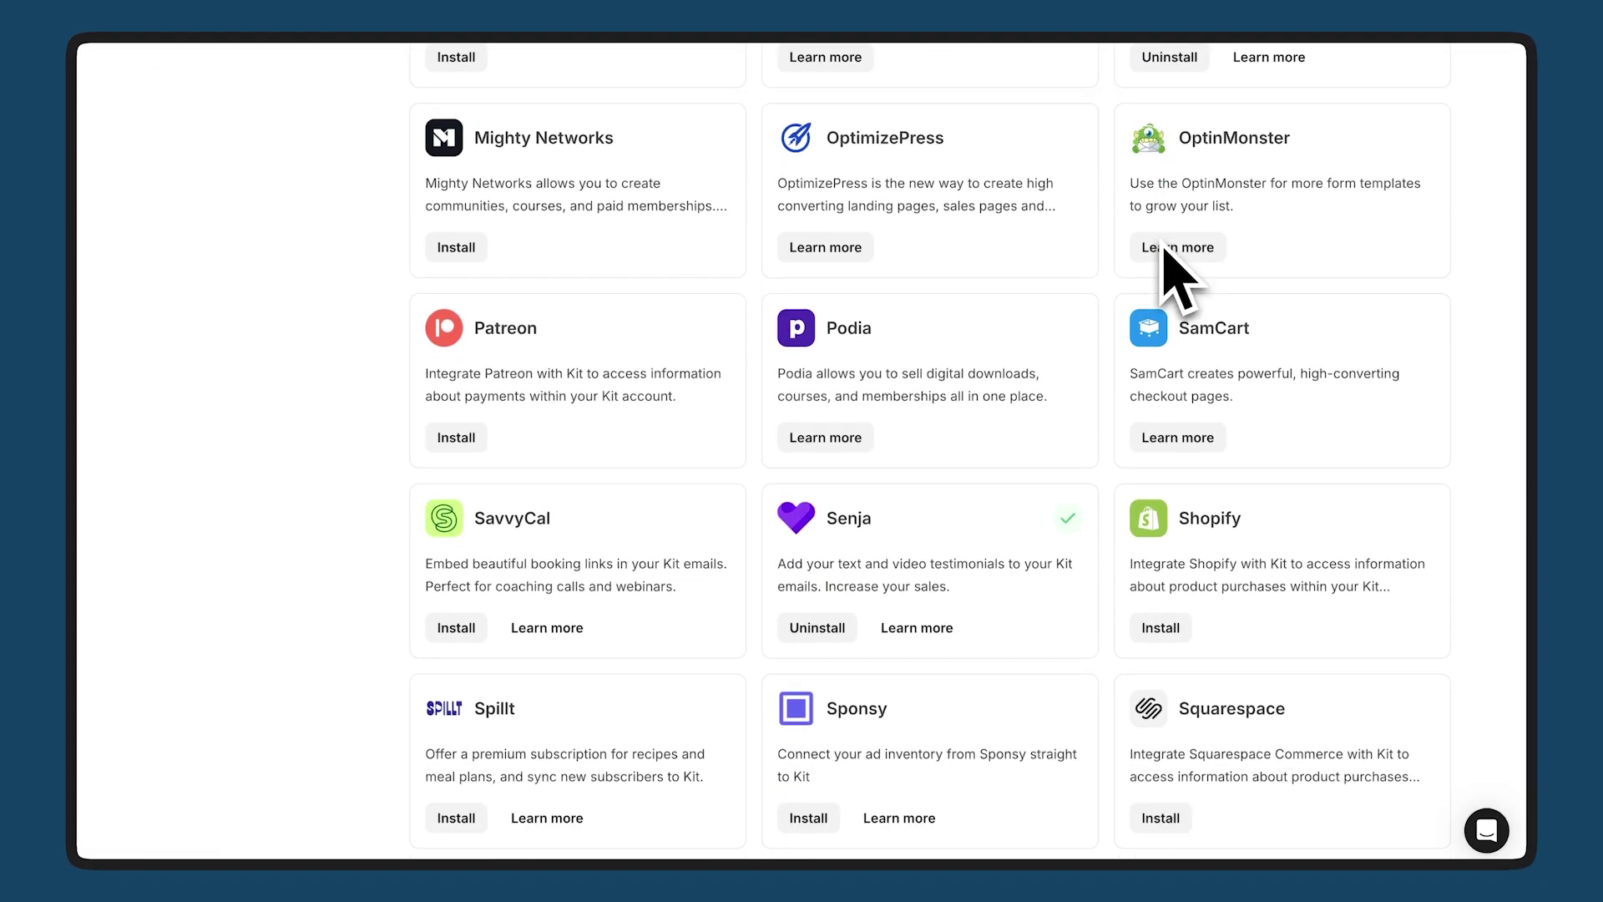
scroll(1165, 246, "down", 1)
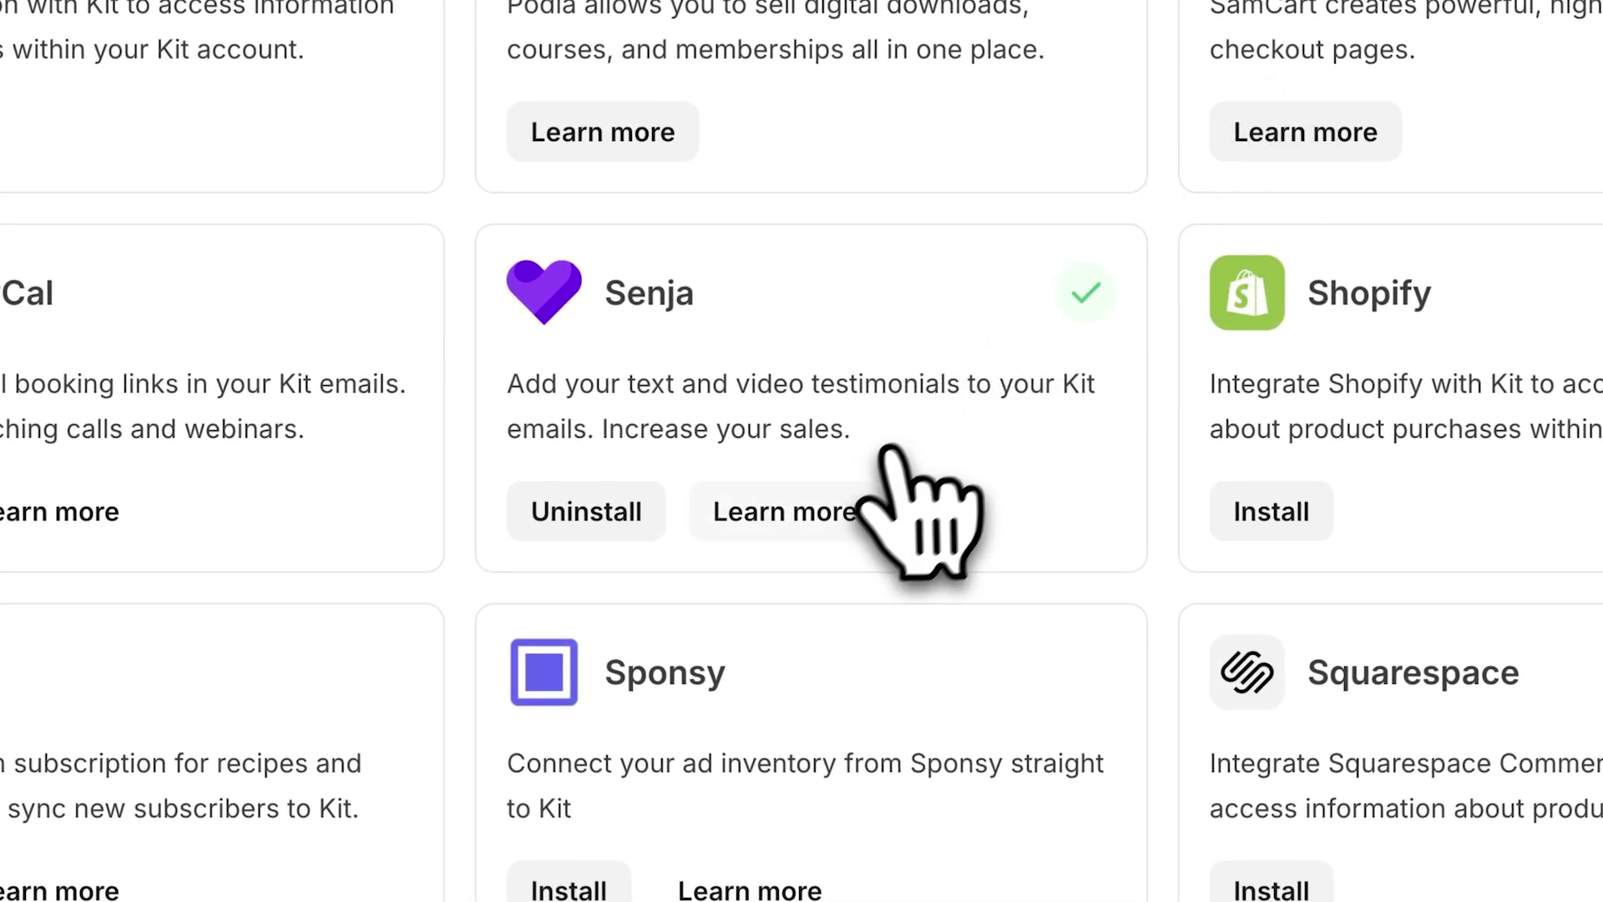
left_click(816, 511)
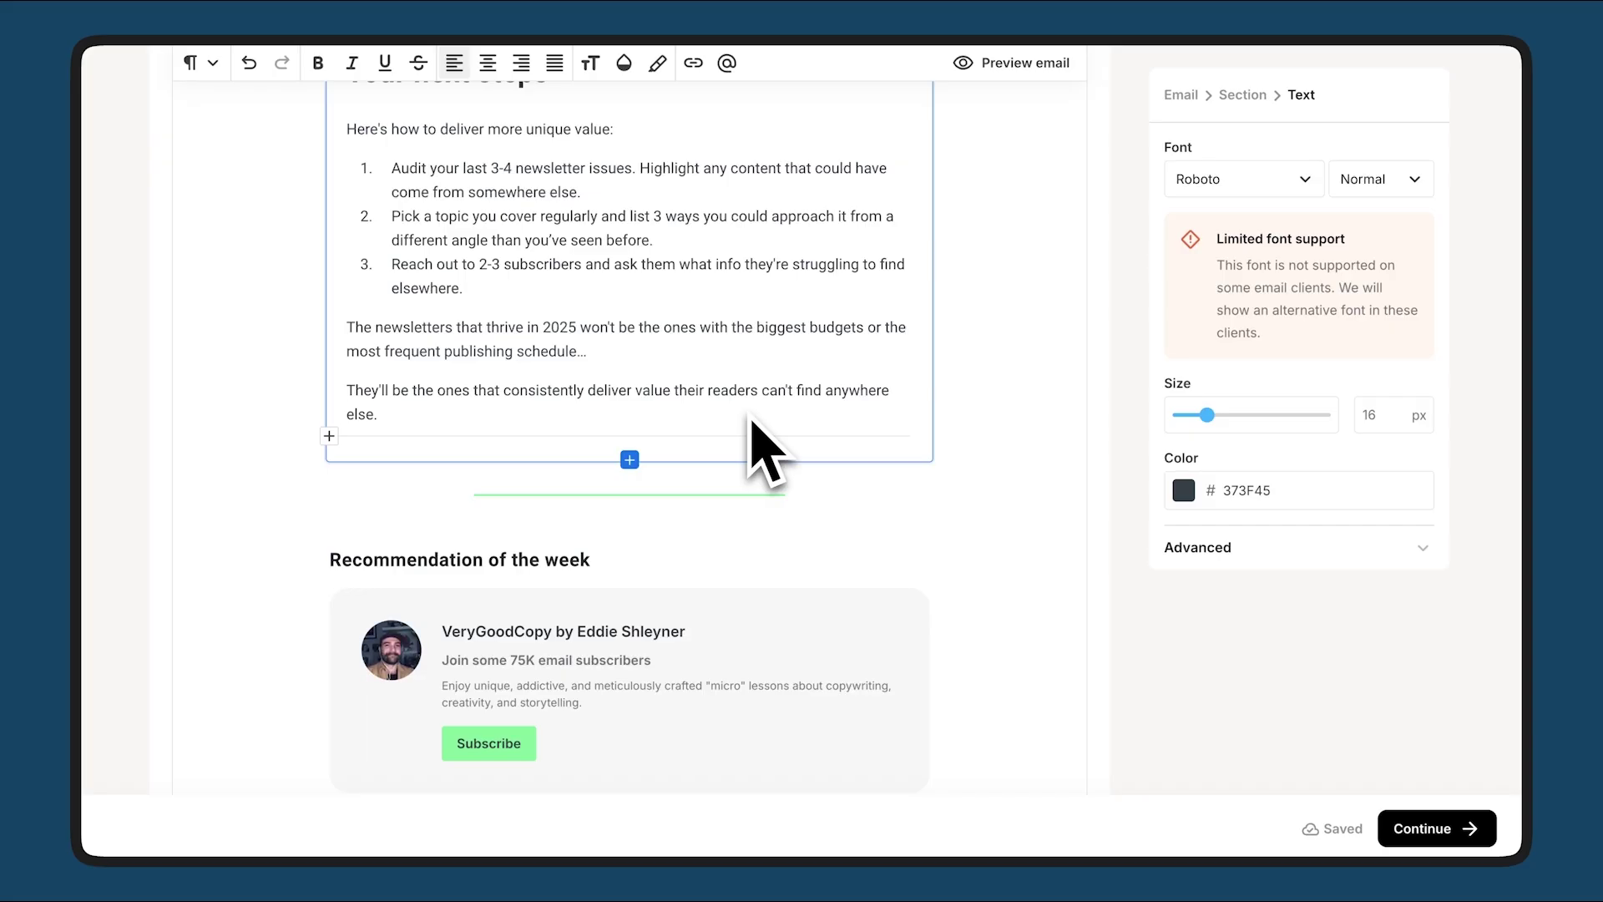
Start a new block below the closing paragraph and filter the slash menu with /sen
left_click(751, 426)
type("/")
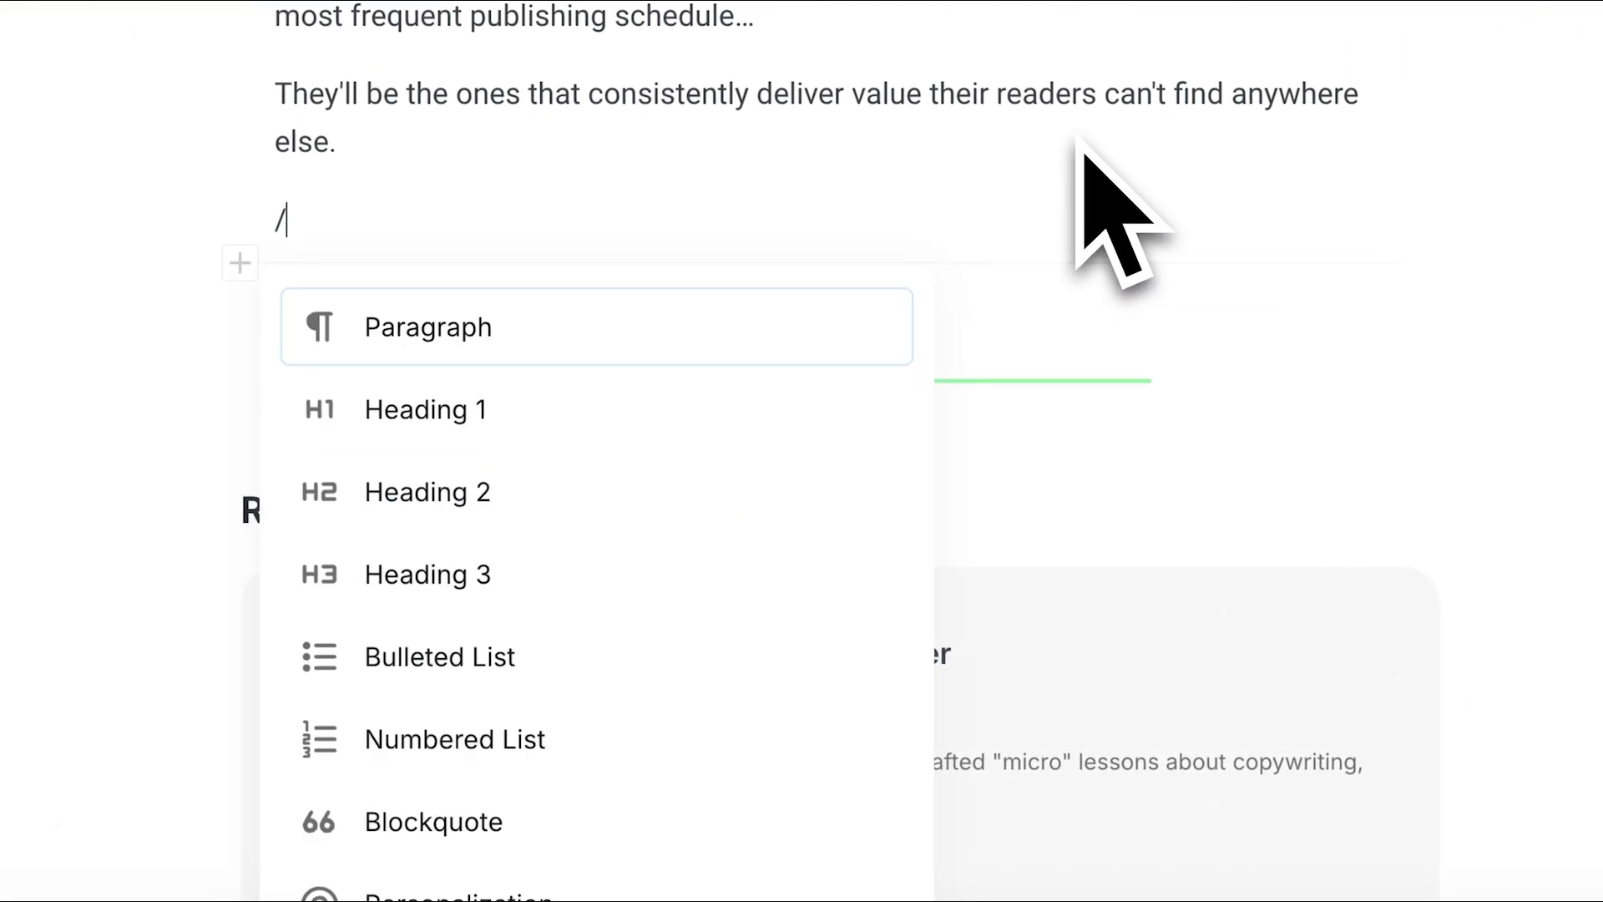
type("sen")
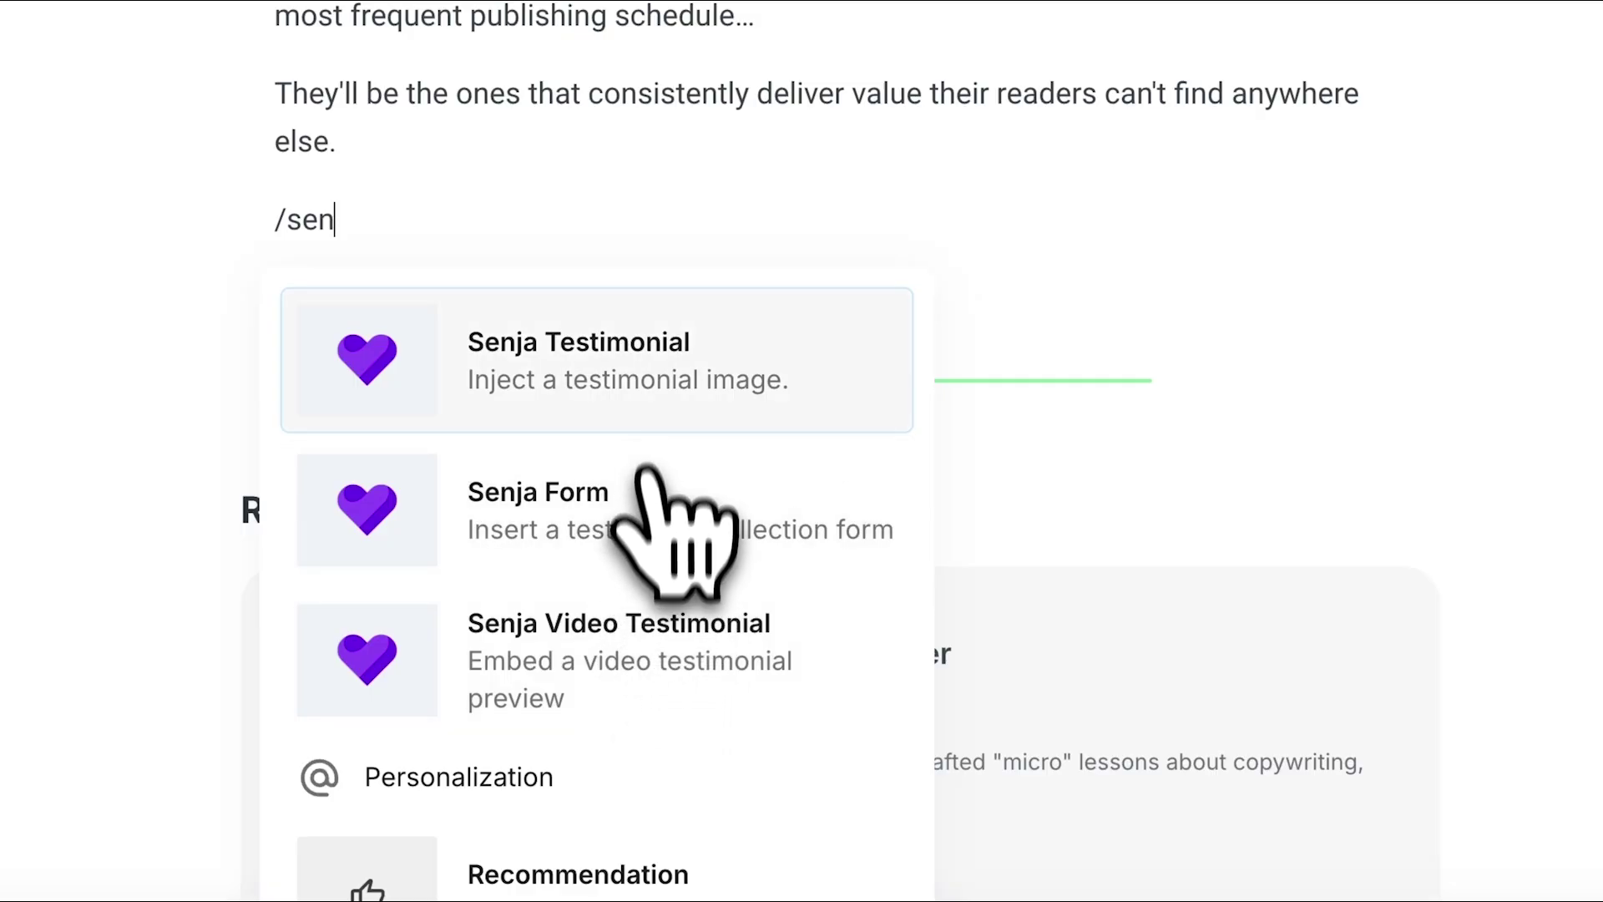
Insert a Senja Testimonial block with a customer's text testimonial, styled Email: Elegant
left_click(588, 357)
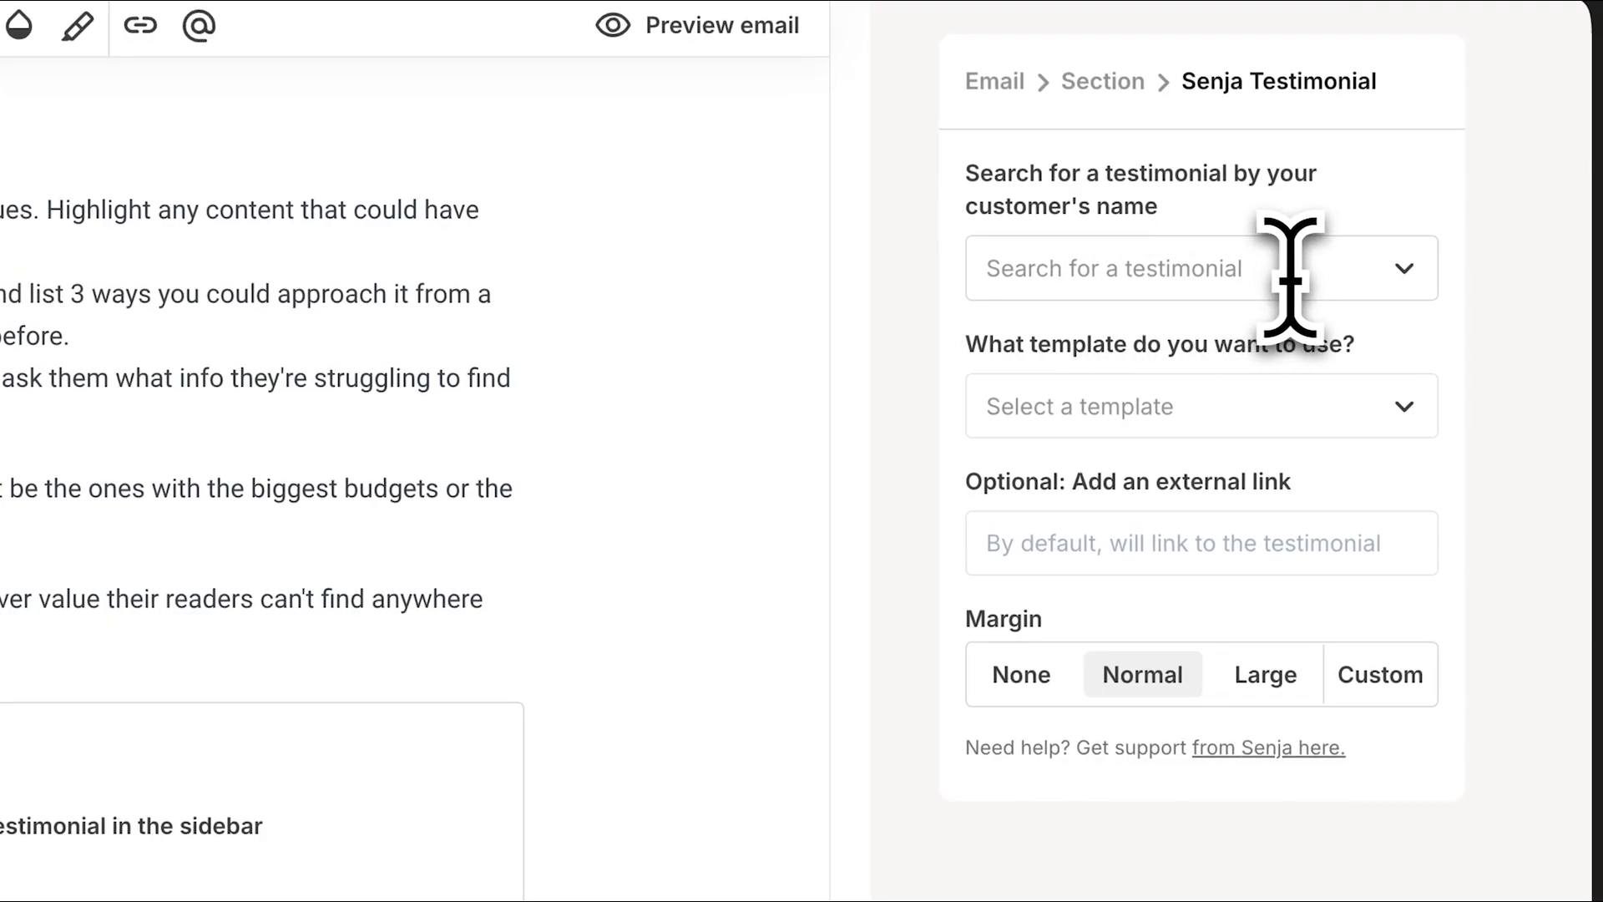
left_click(1405, 271)
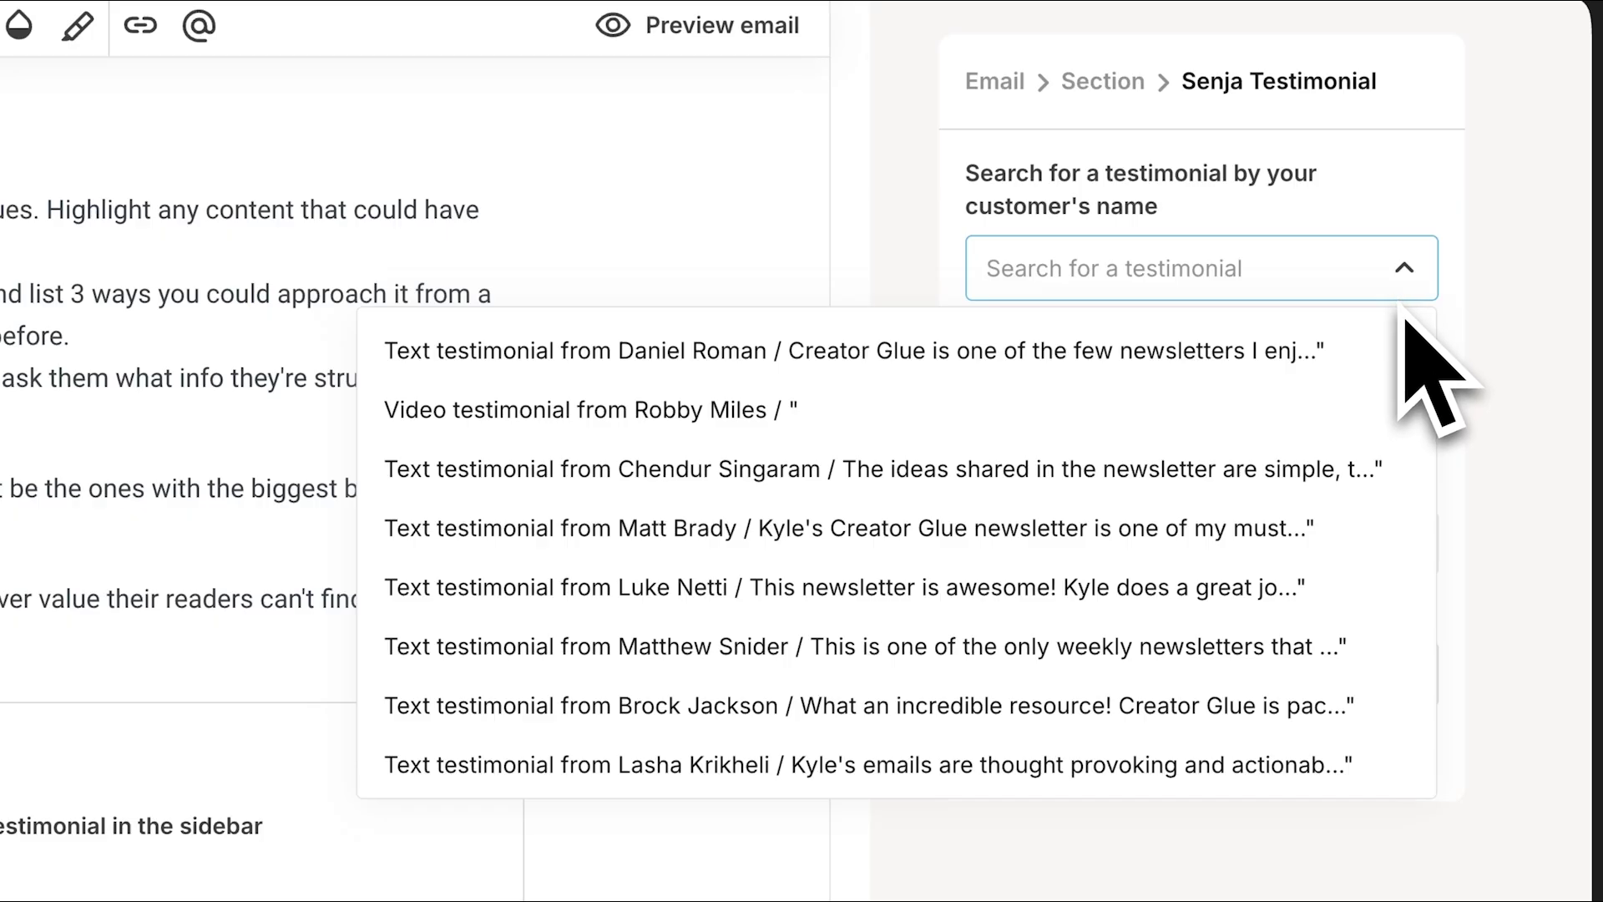
left_click(1252, 588)
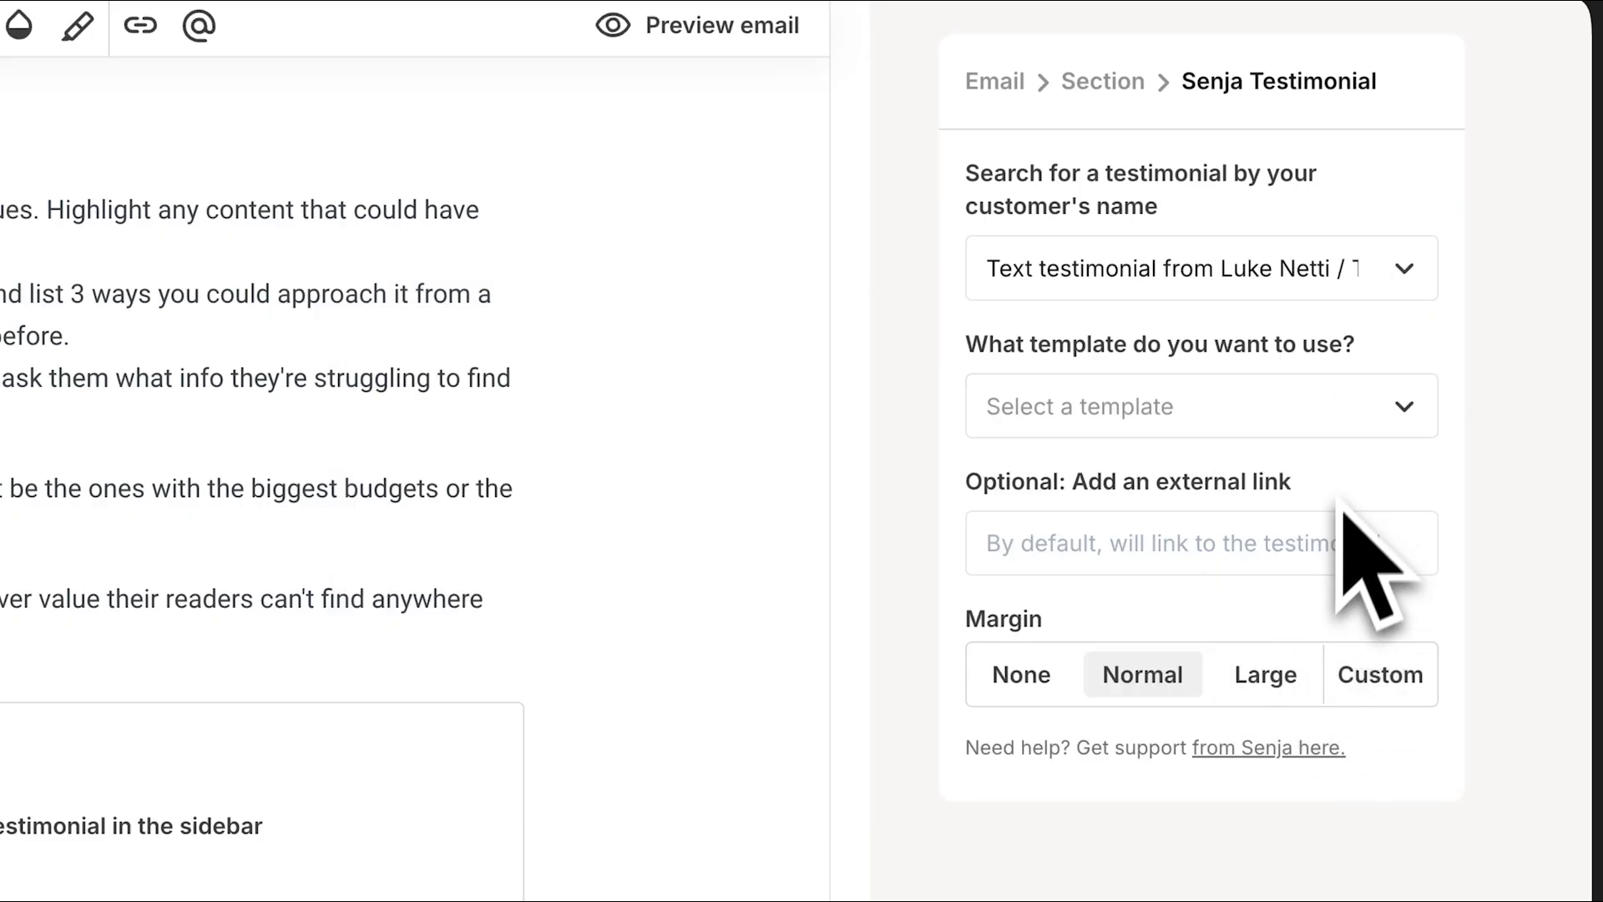
left_click(1371, 417)
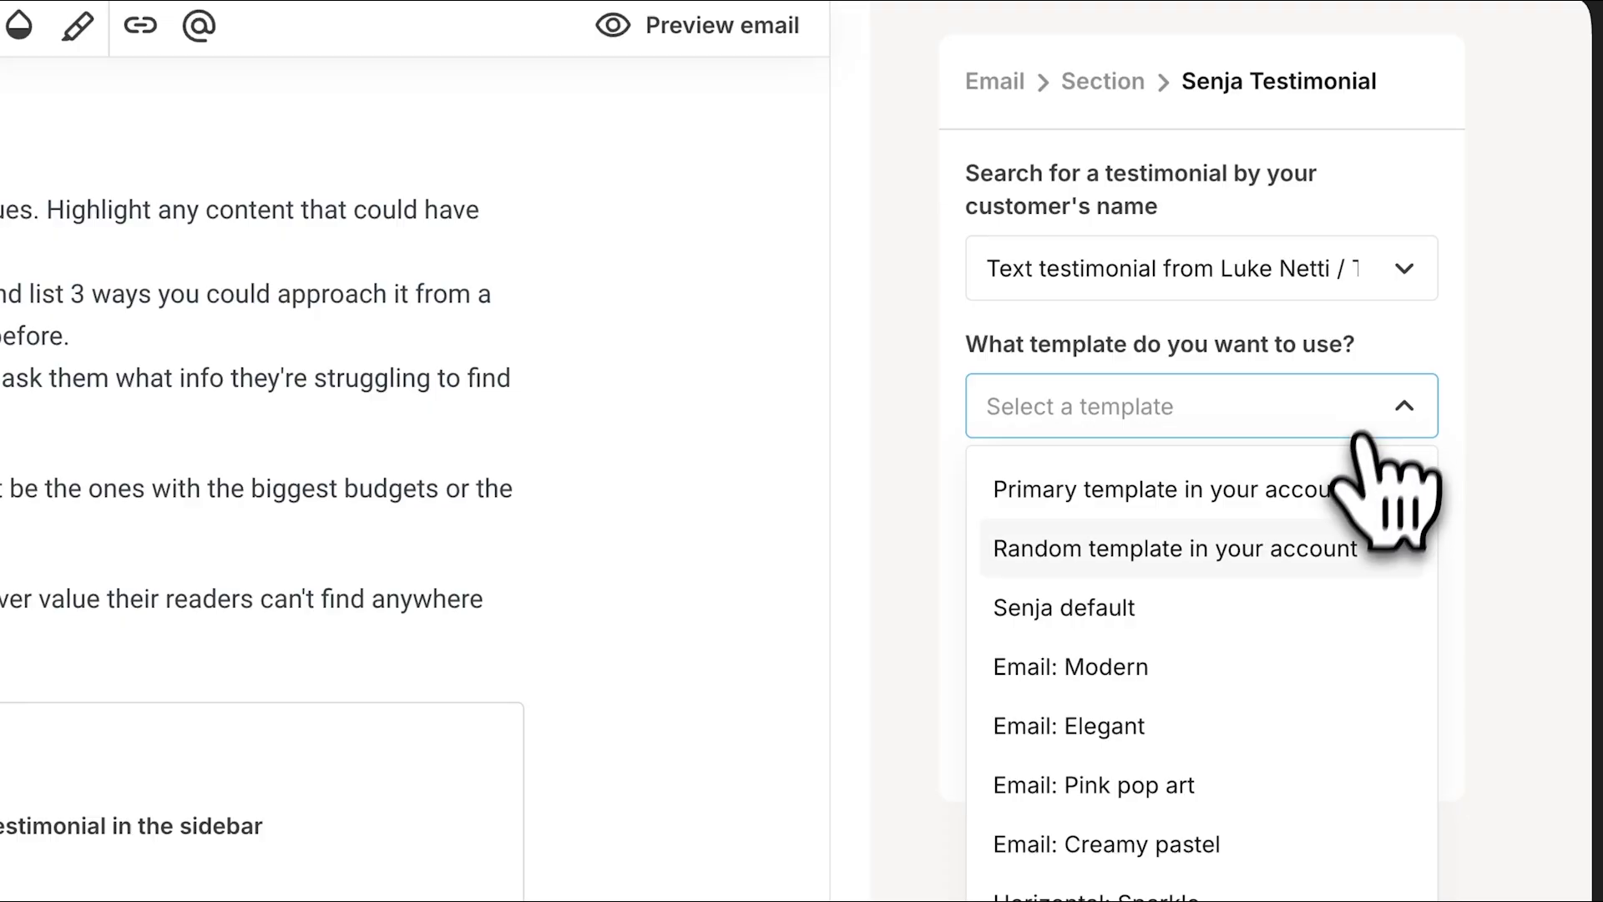
left_click(1312, 660)
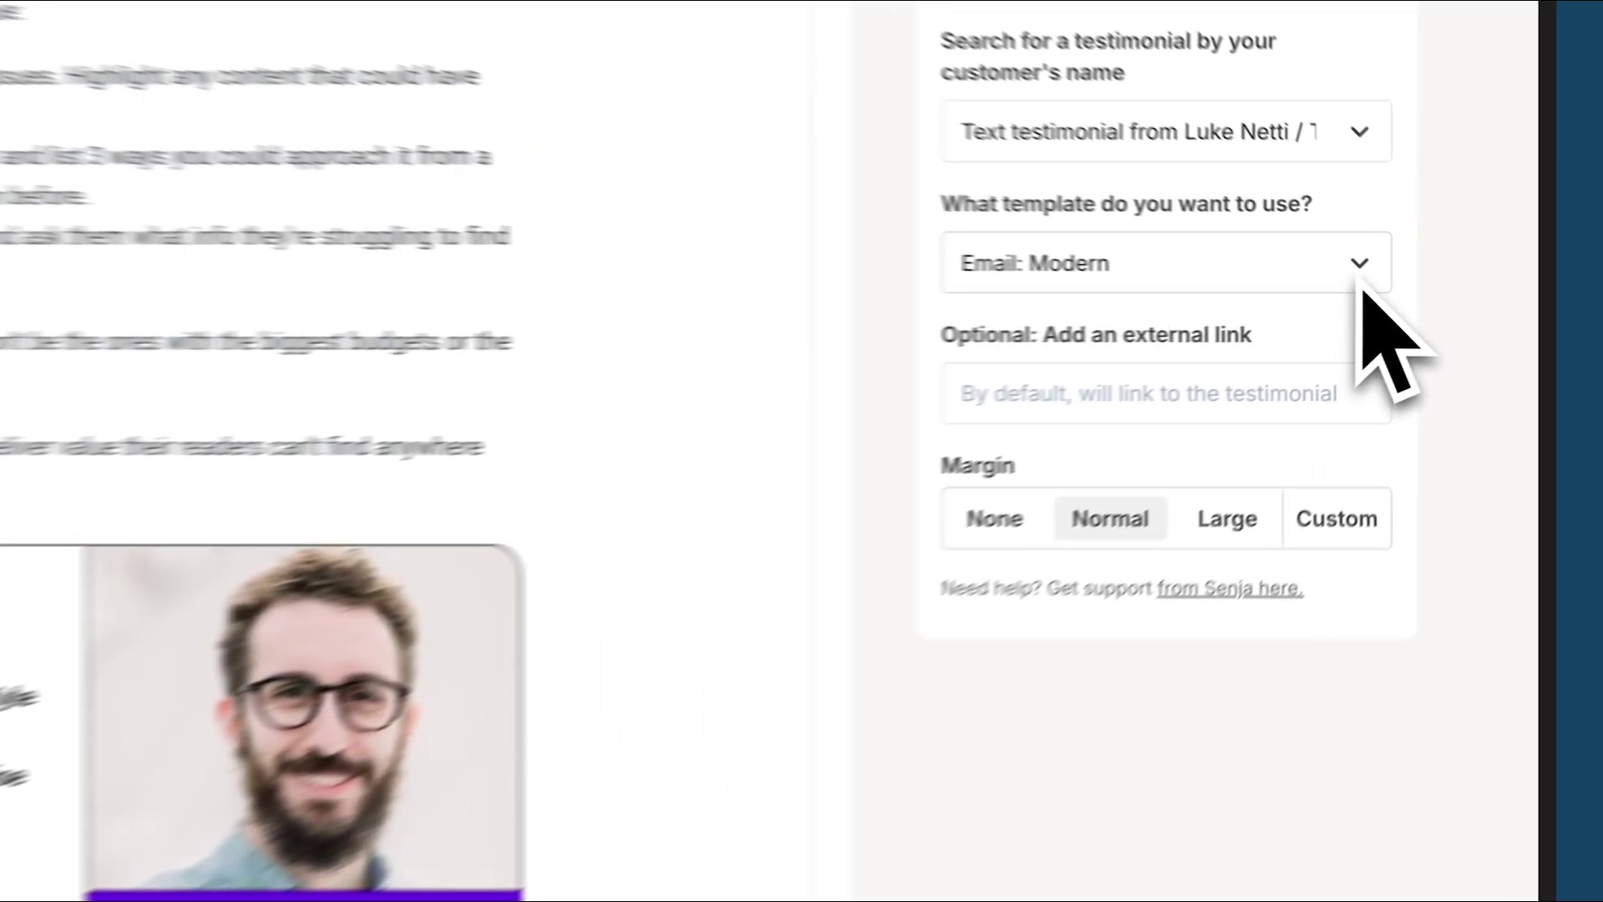
left_click(1412, 282)
left_click(1211, 626)
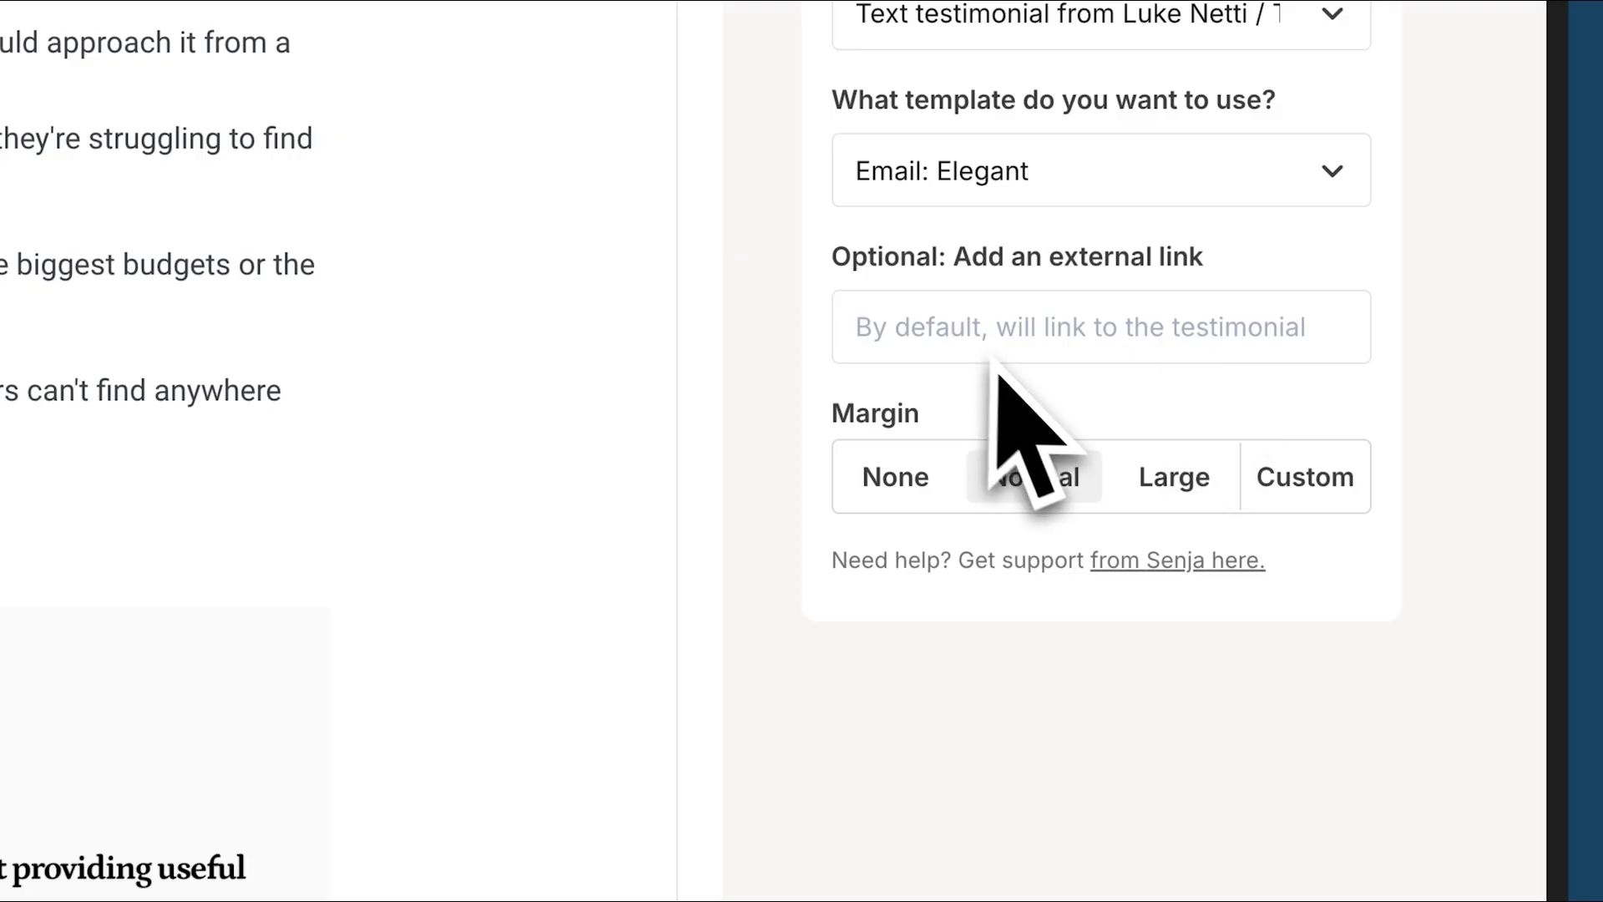
Give the testimonial card a Large margin
left_click(994, 357)
left_click(1175, 471)
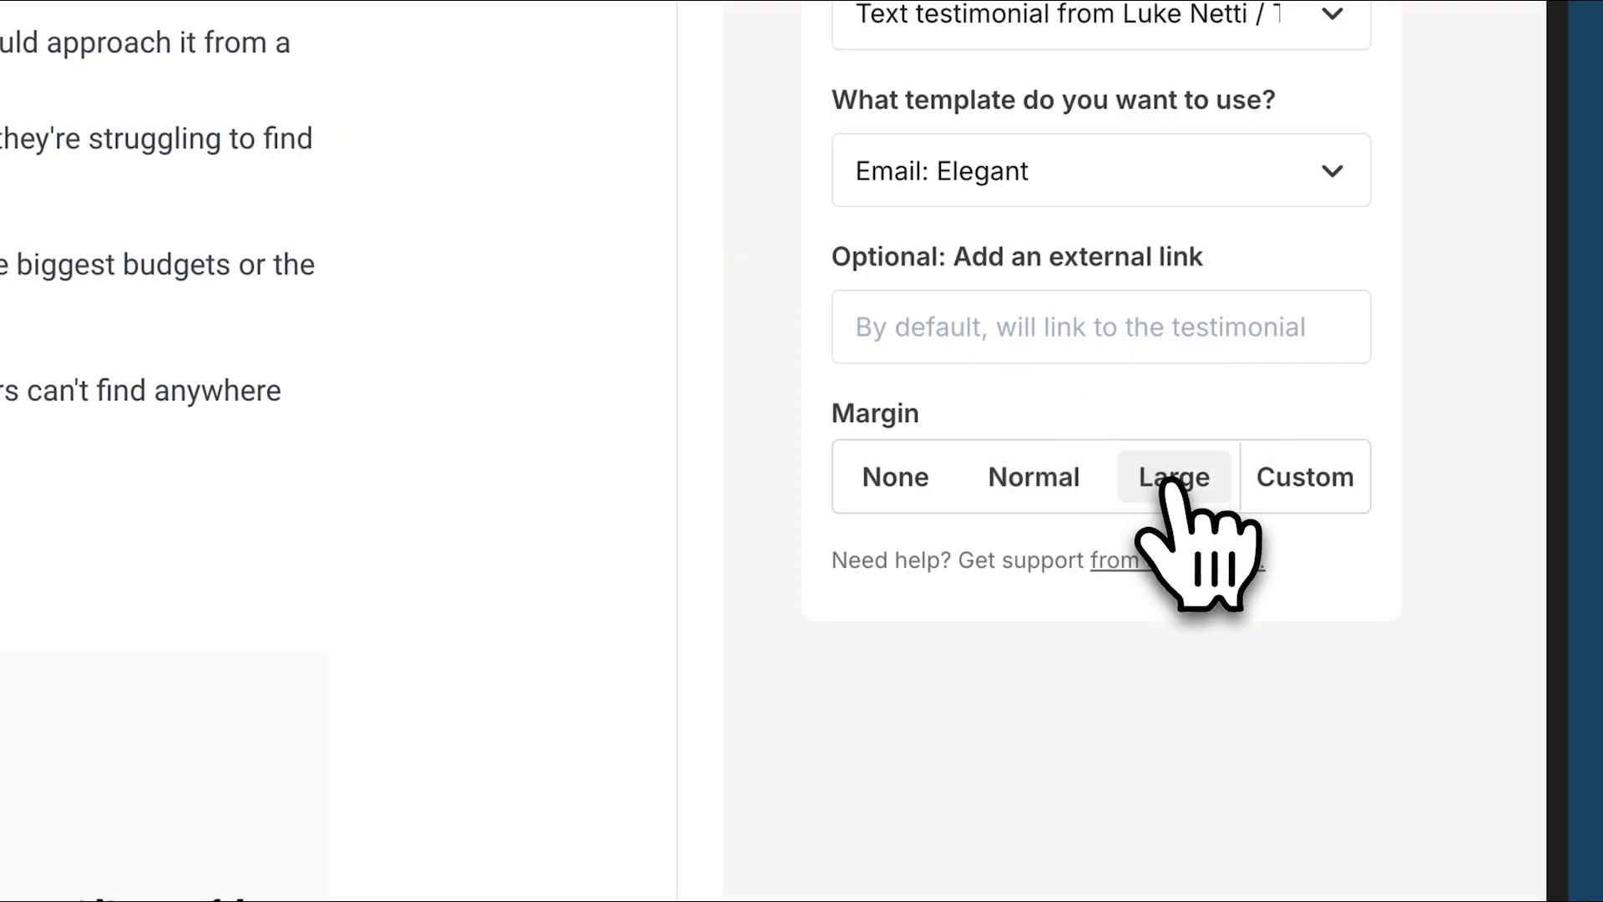
left_click(1263, 434)
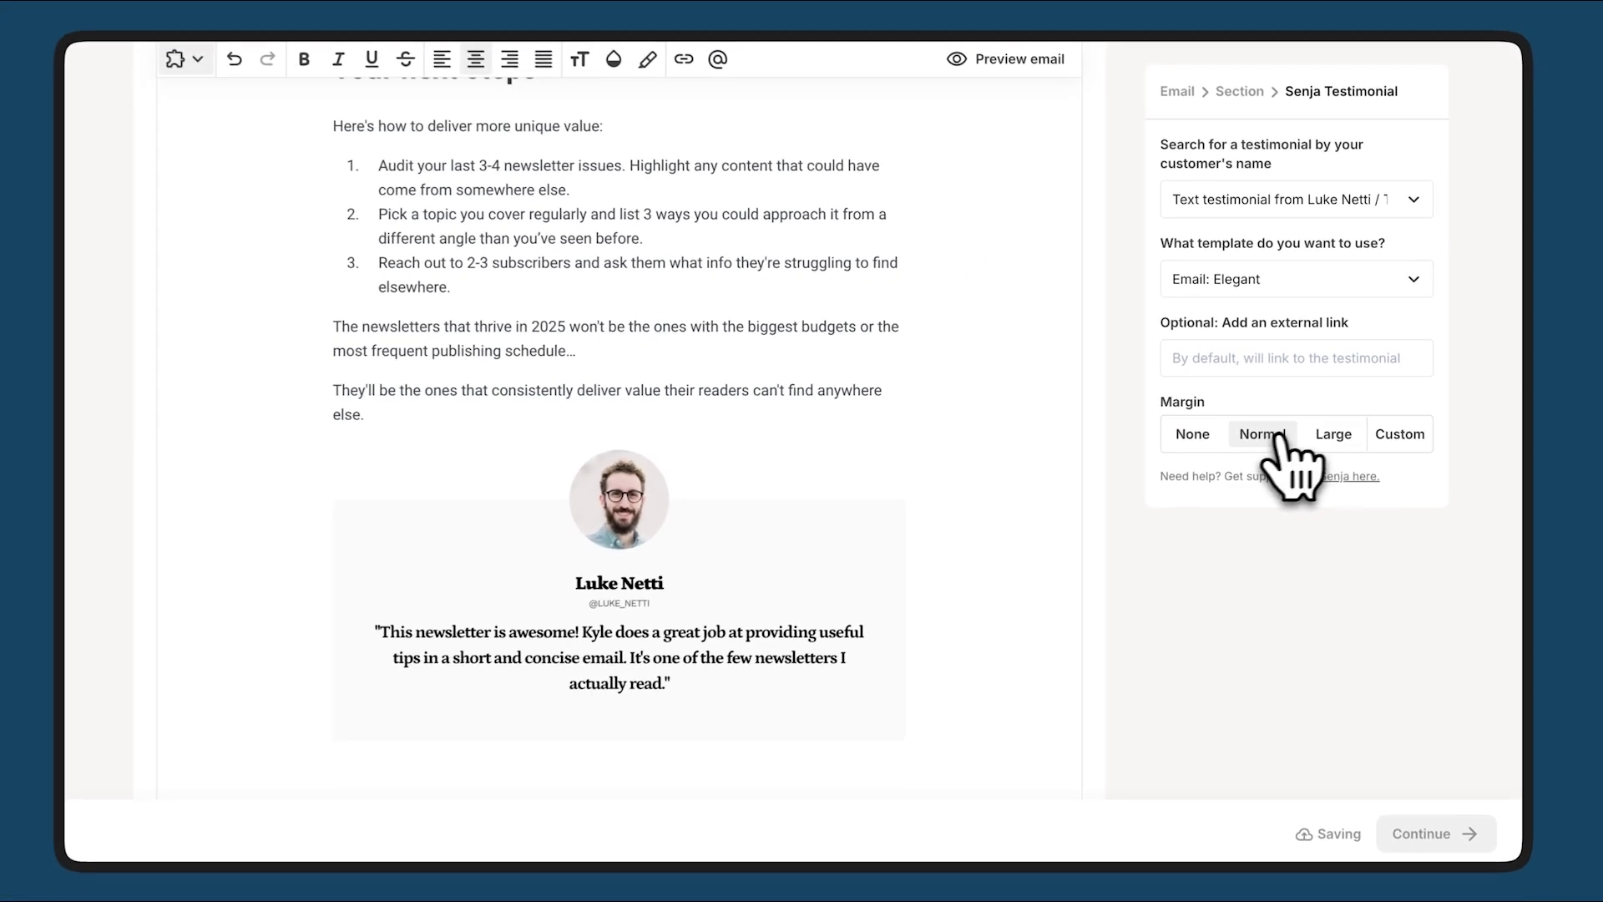
left_click(1329, 434)
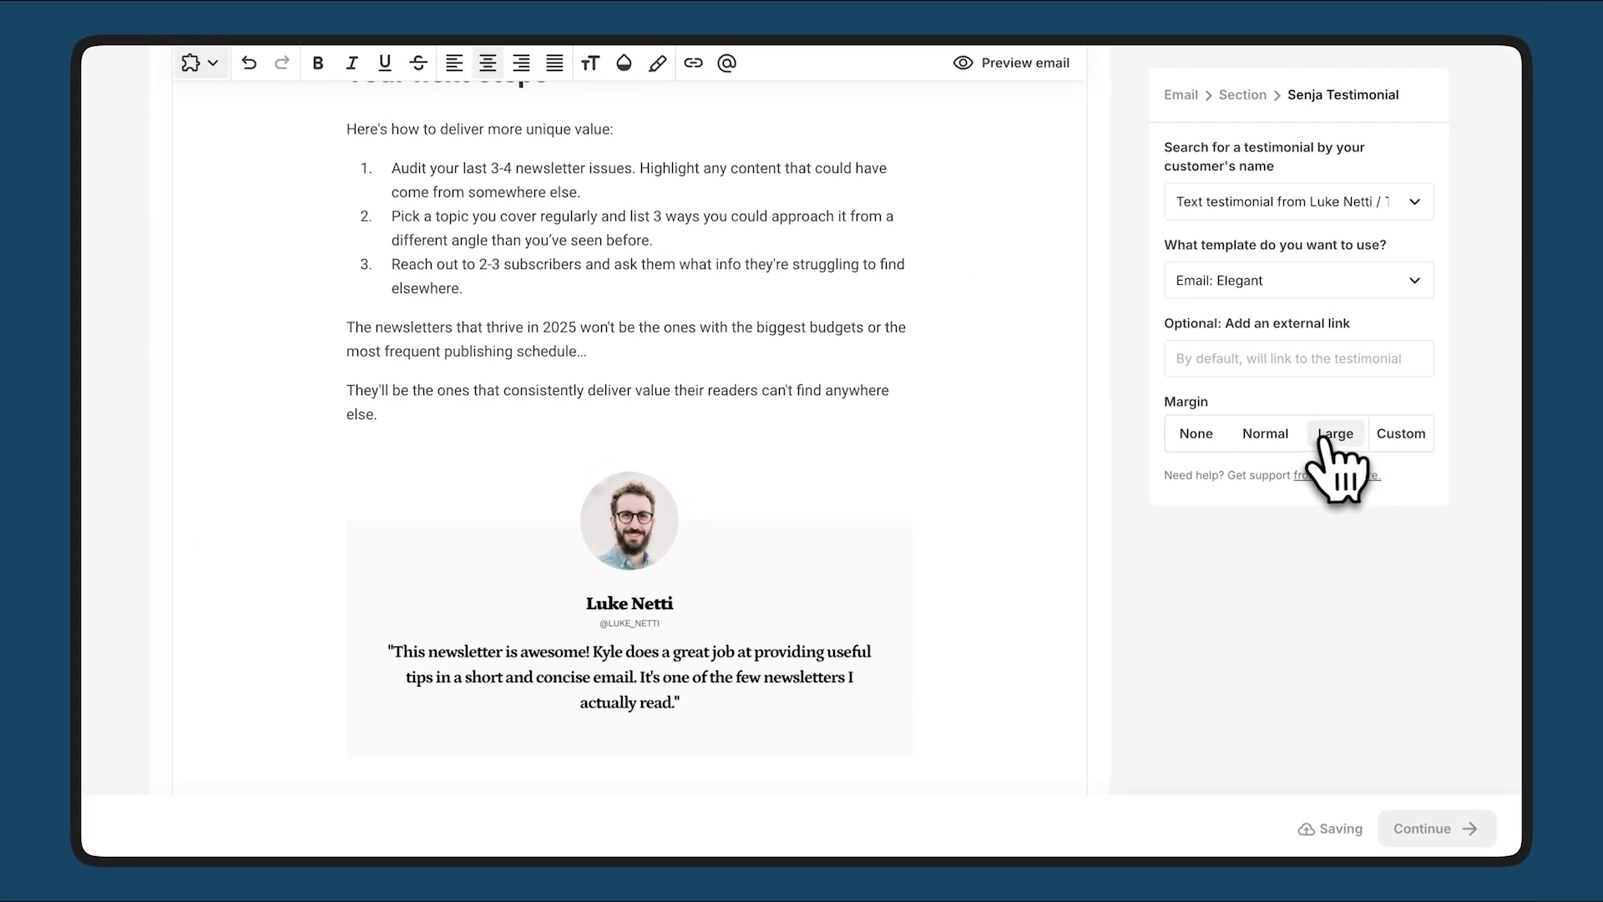
scroll(804, 465, "down", 3)
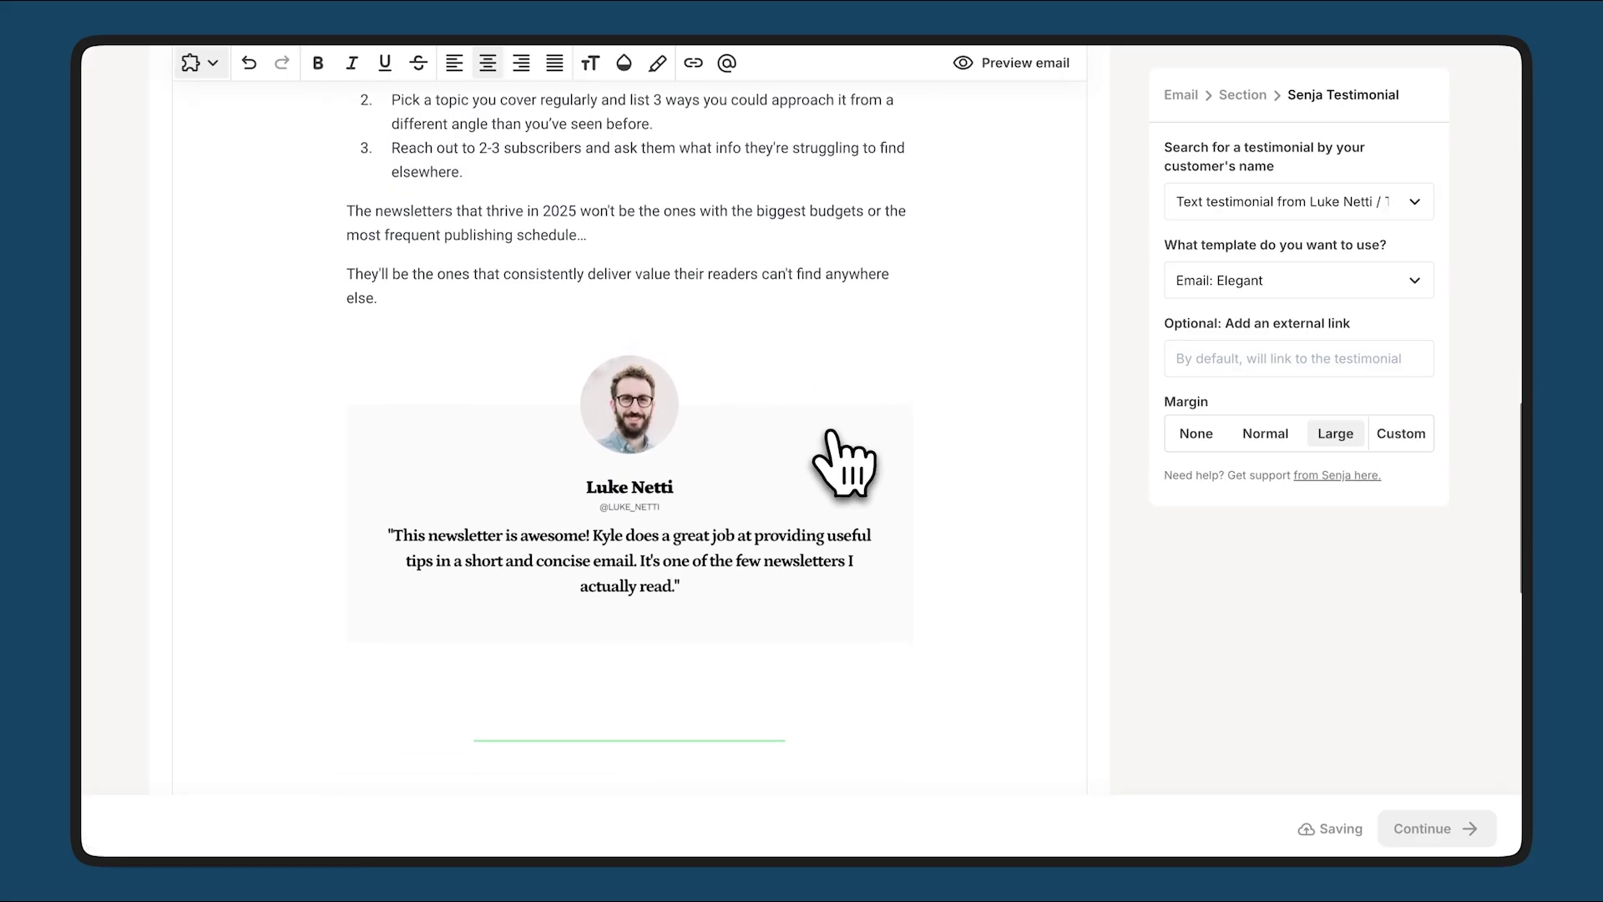
scroll(833, 430, "down", 1)
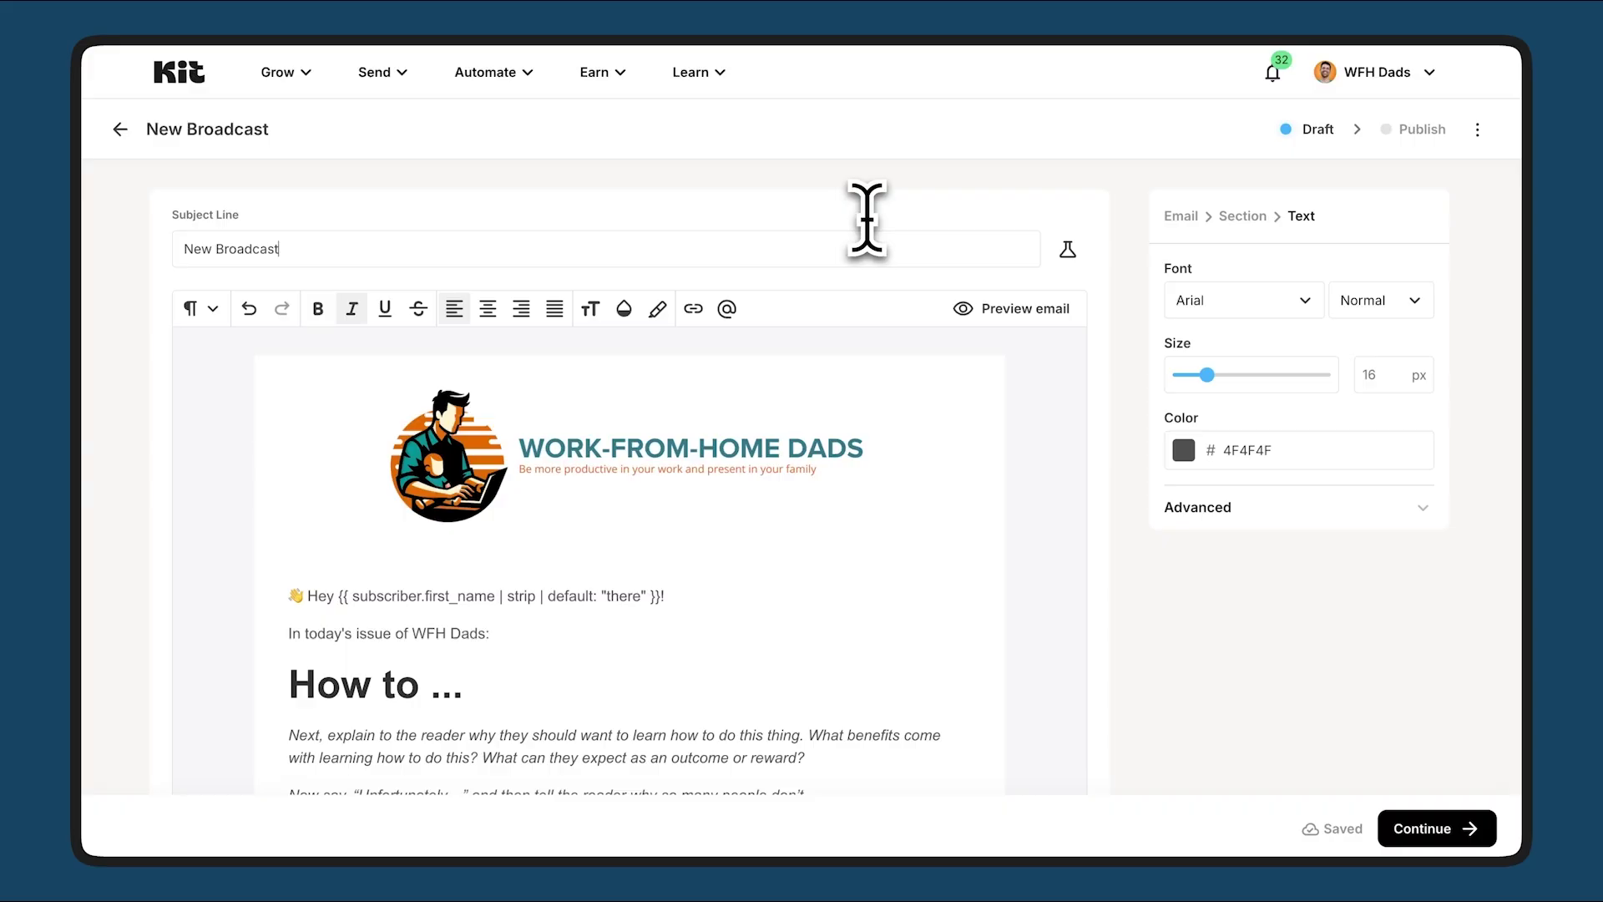
Add a new paragraph after the 'laid out!' hope paragraph and insert a Mighty Networks Event block via /migh
scroll(866, 219, "down", 1)
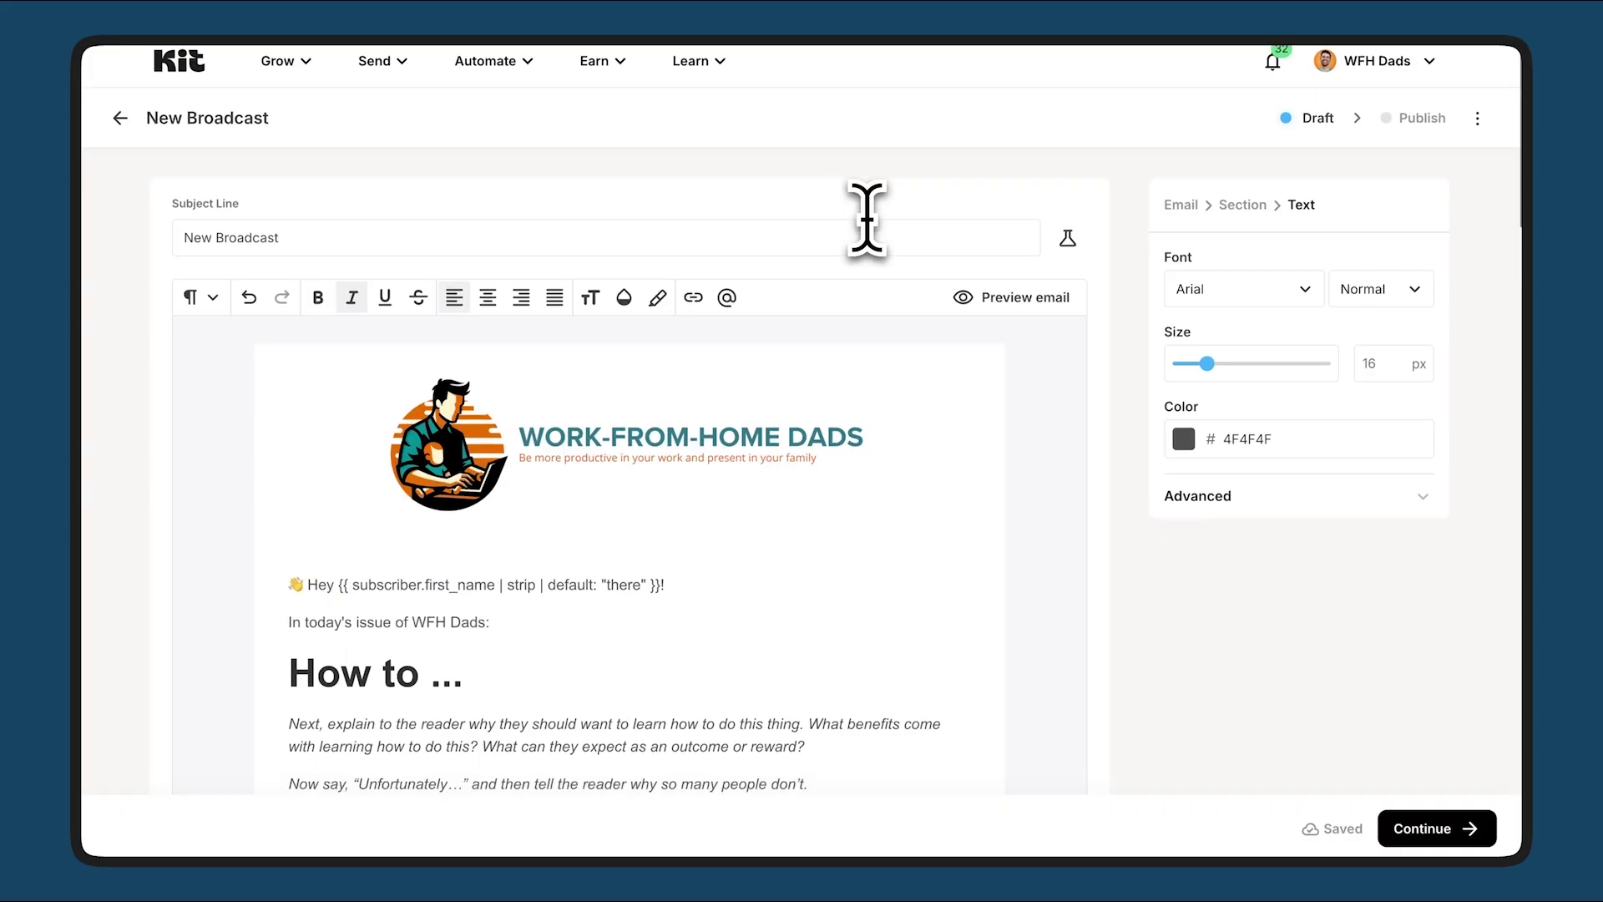
scroll(867, 219, "down", 5)
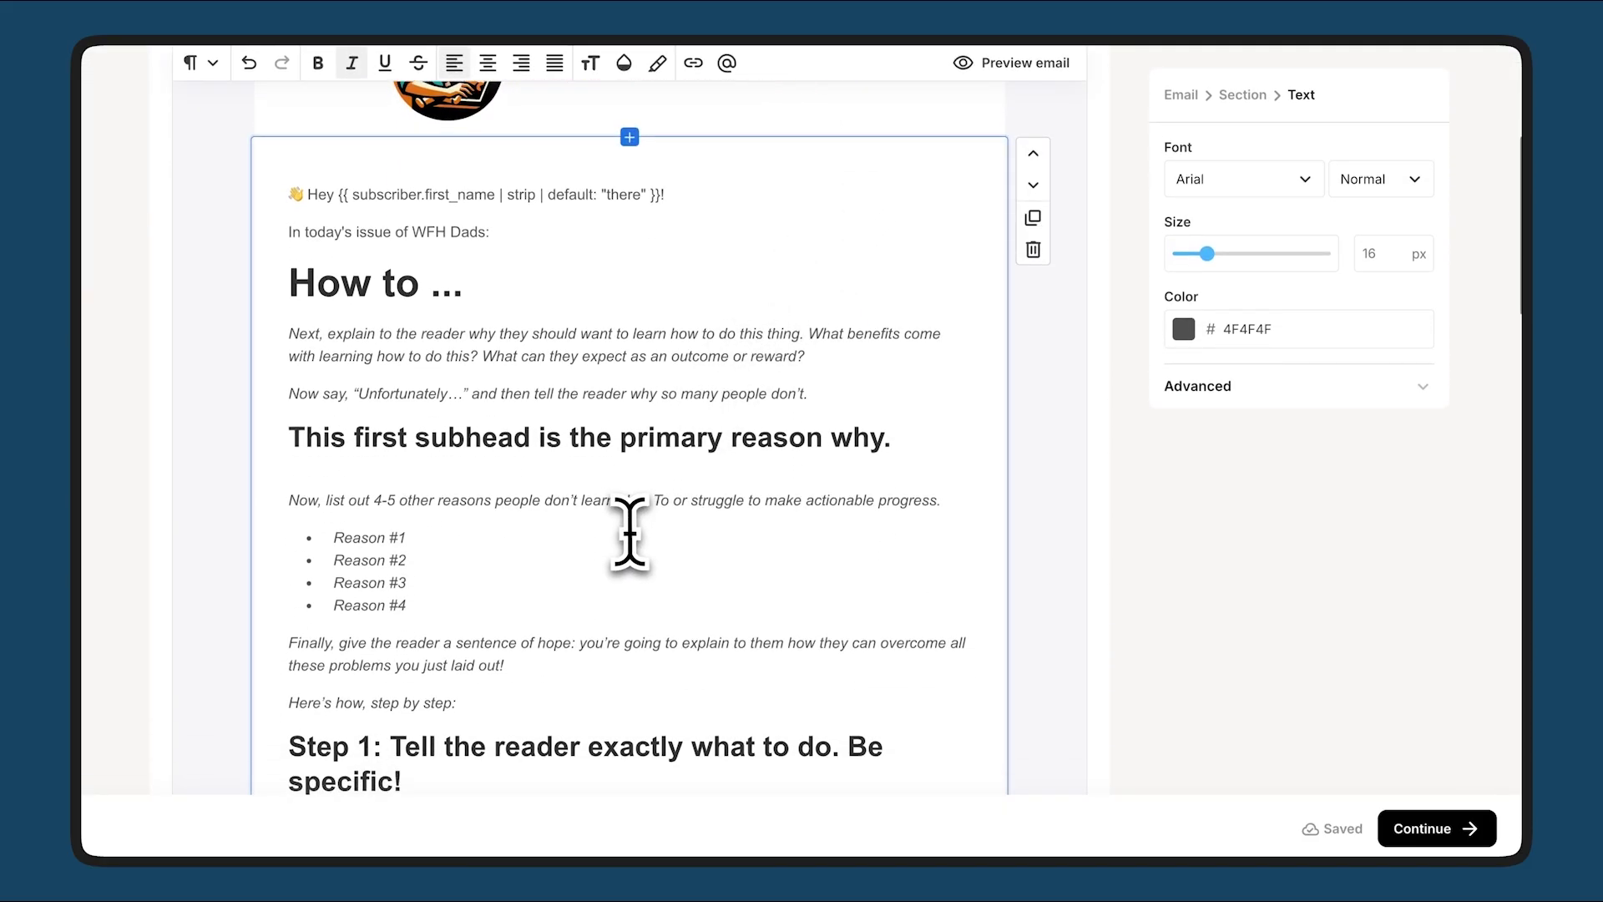
left_click(526, 668)
key("Return")
scroll(525, 672, "down", 4)
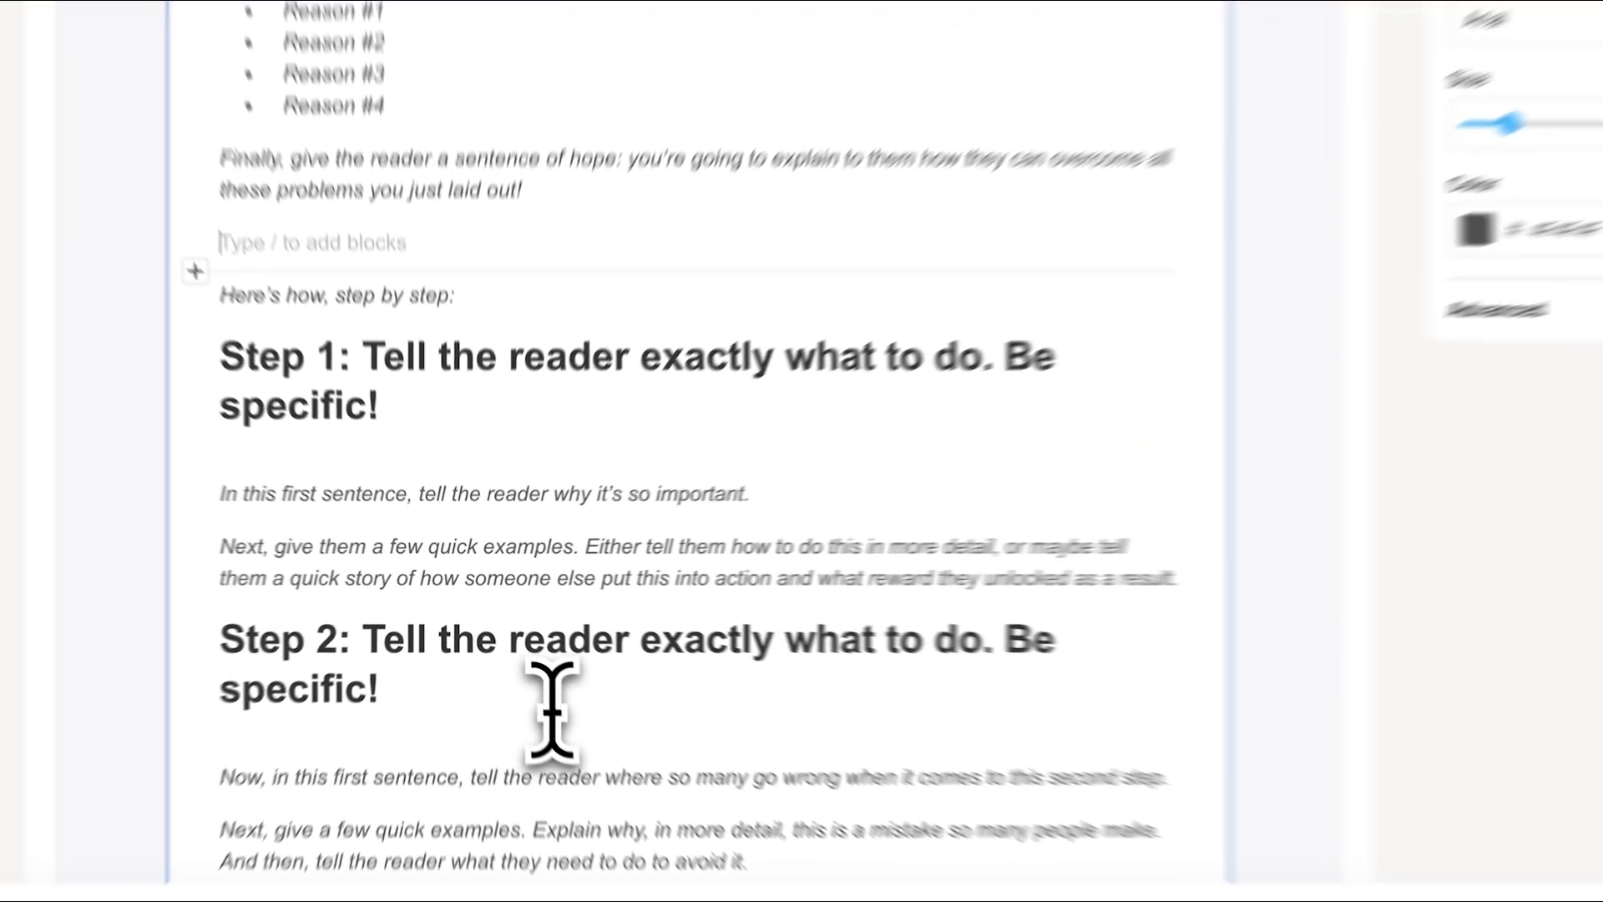
type("/migh")
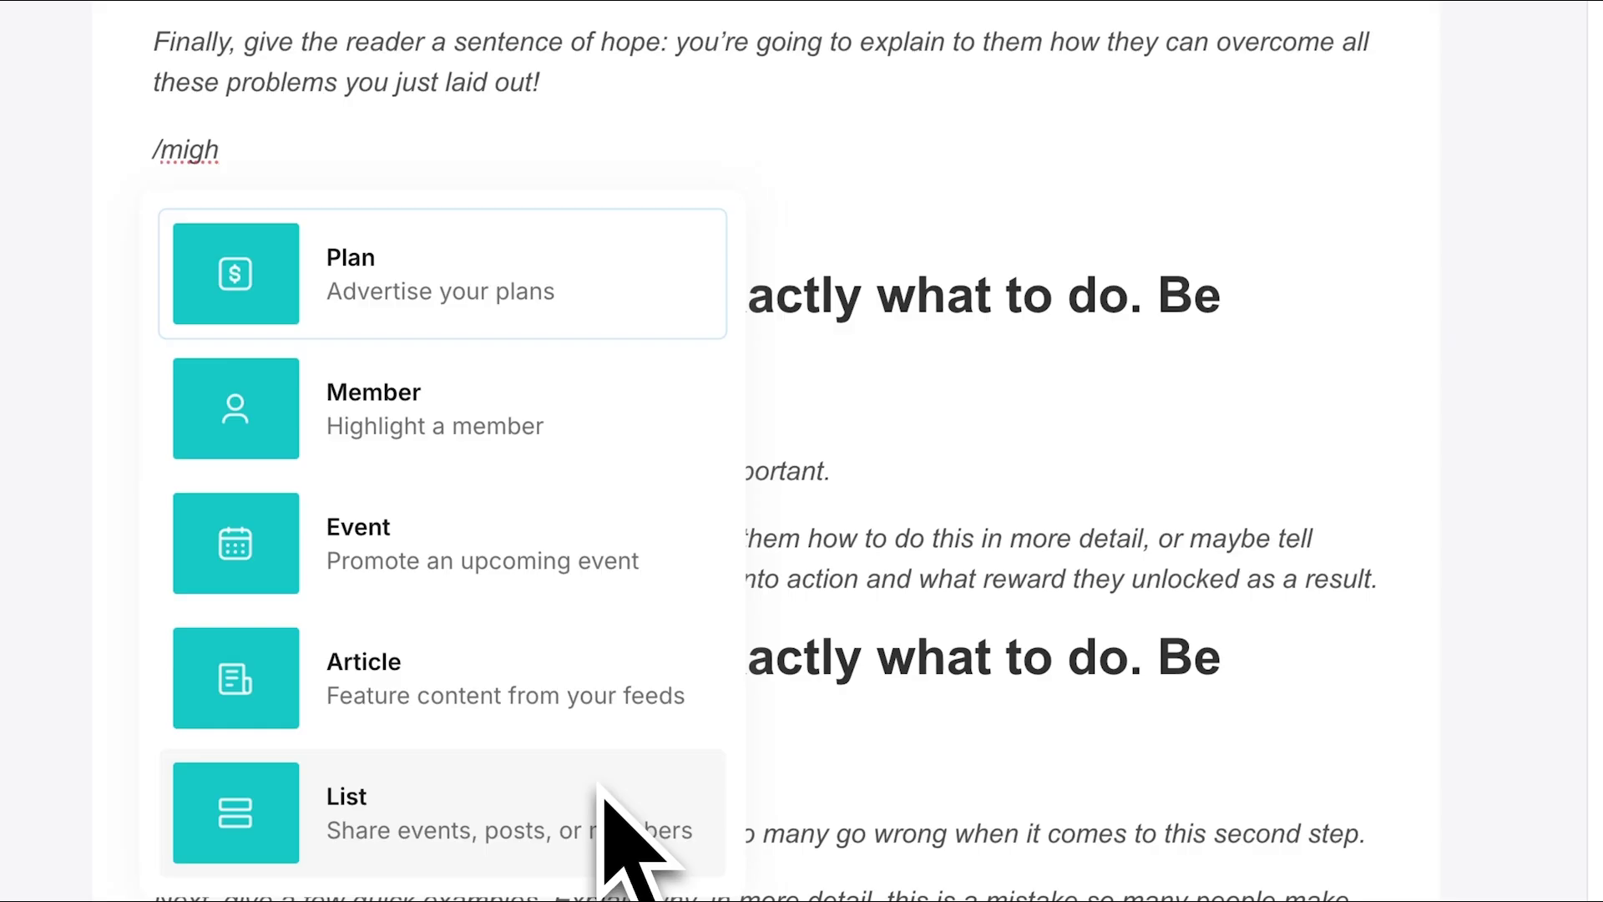
left_click(489, 580)
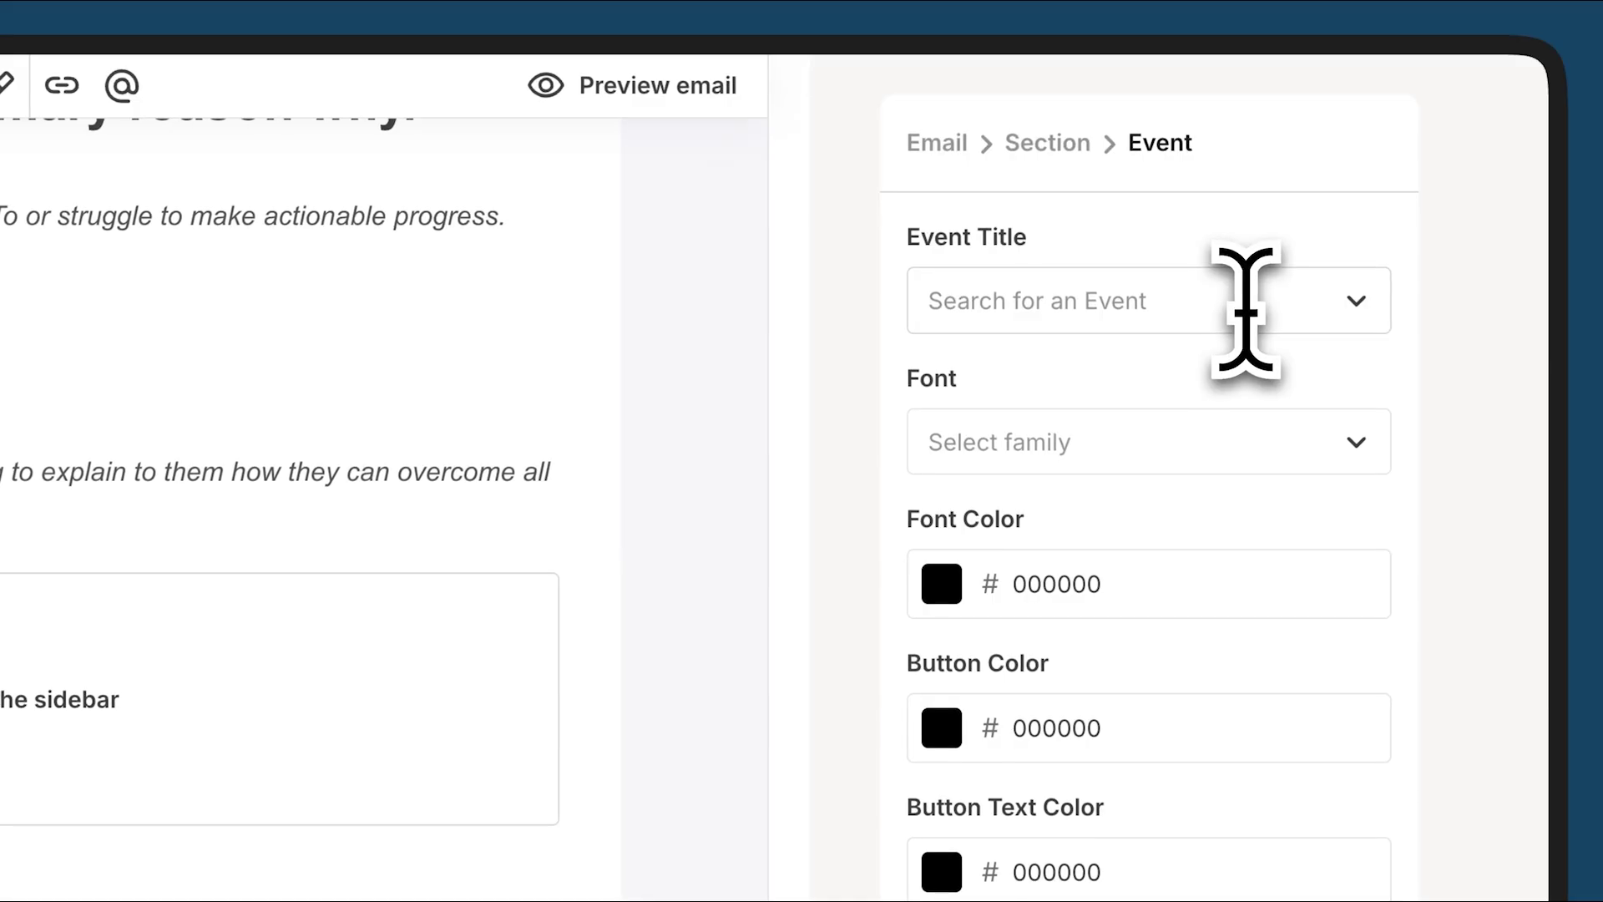
Set the event block to the WFH dads co-working session (Sunday, December 8, 11:00 AM CST)
left_click(1344, 302)
type("WF")
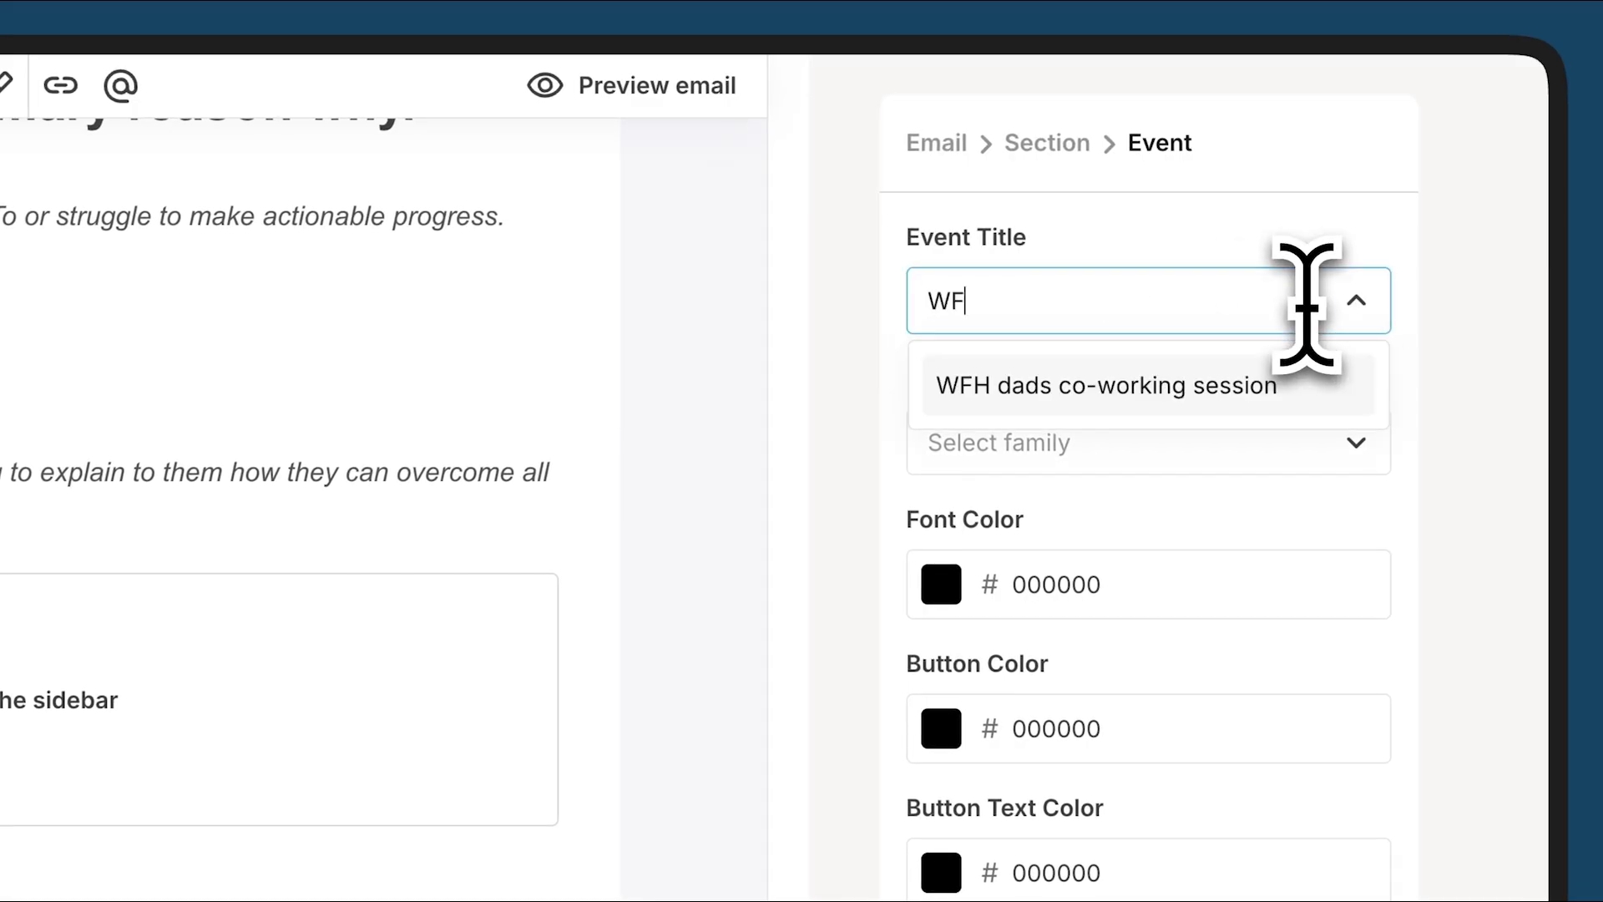
left_click(1277, 372)
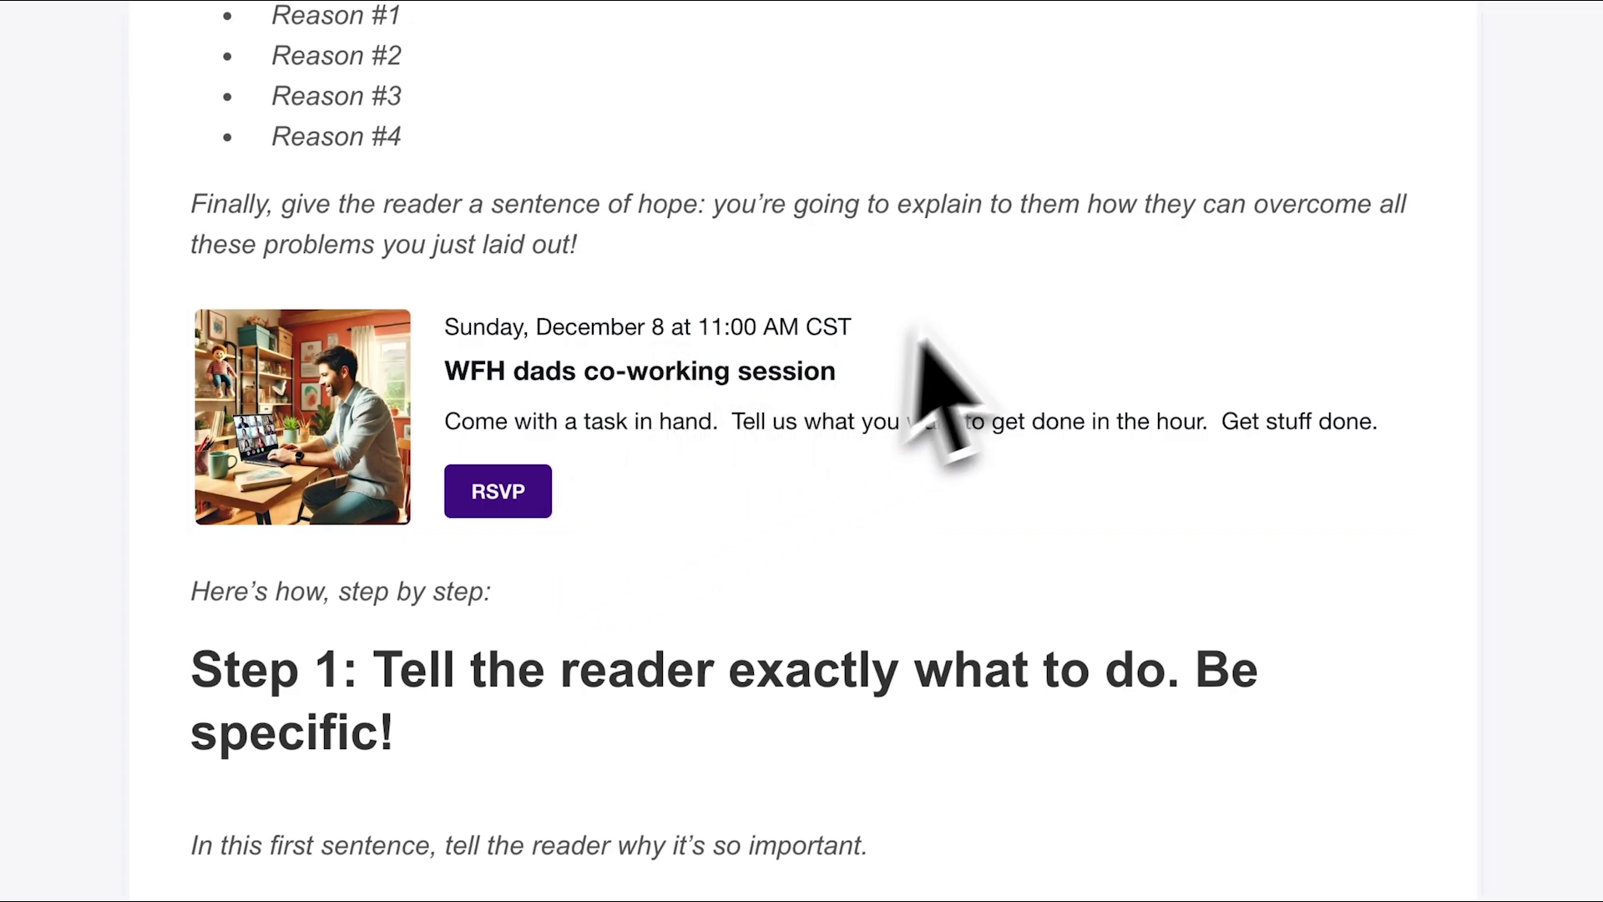
left_click(1164, 343)
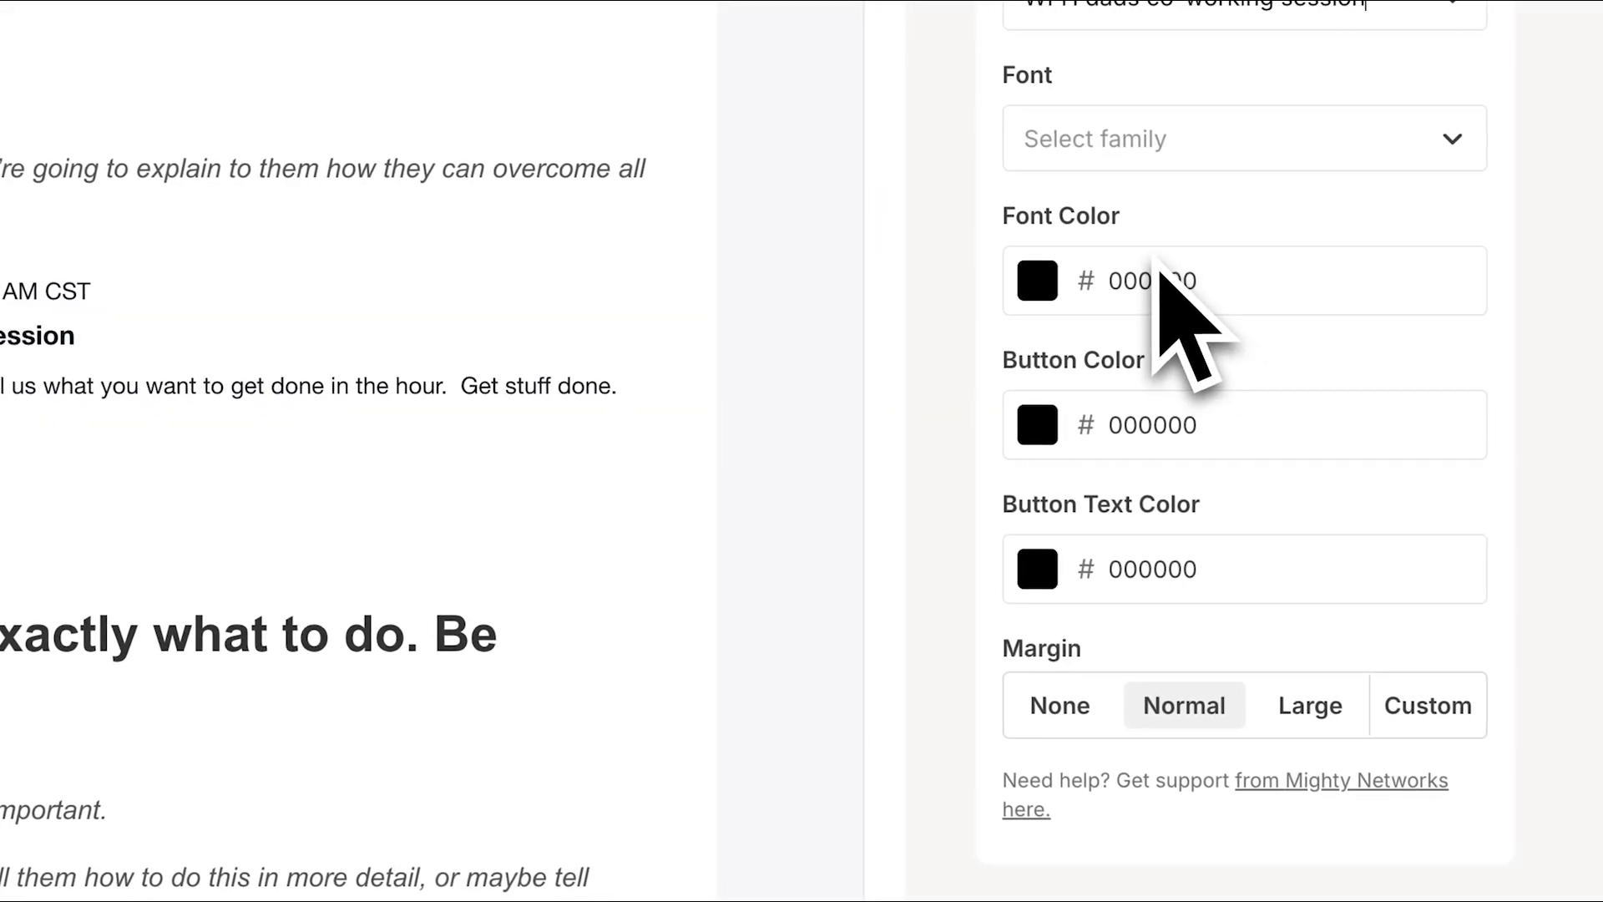